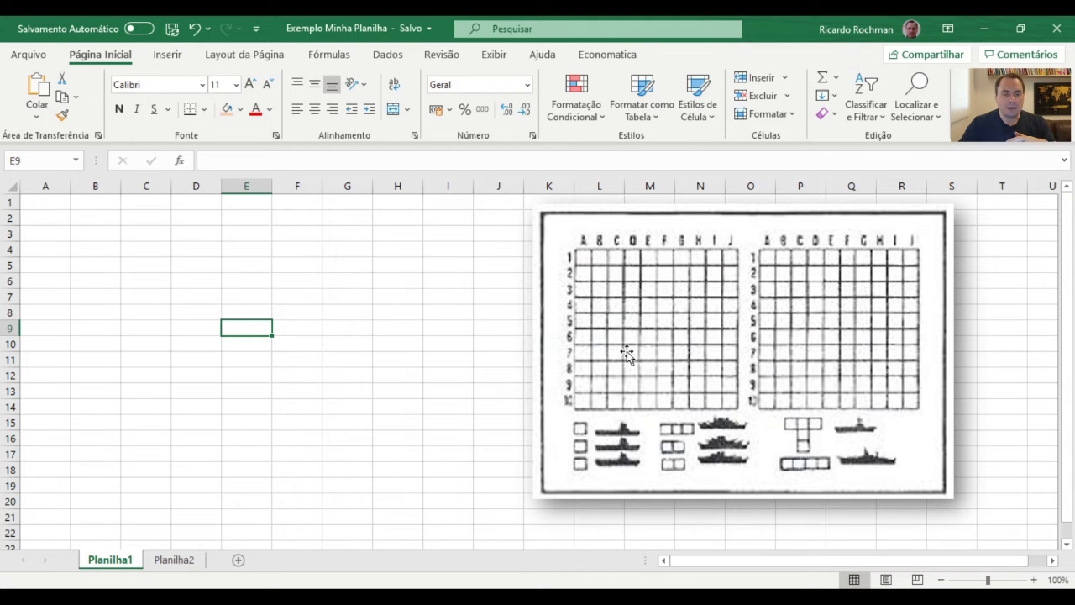
# Step: Select cell F7, columns F–H, rows 7, 8 and 14, then cell E5
pyautogui.click(311, 294)
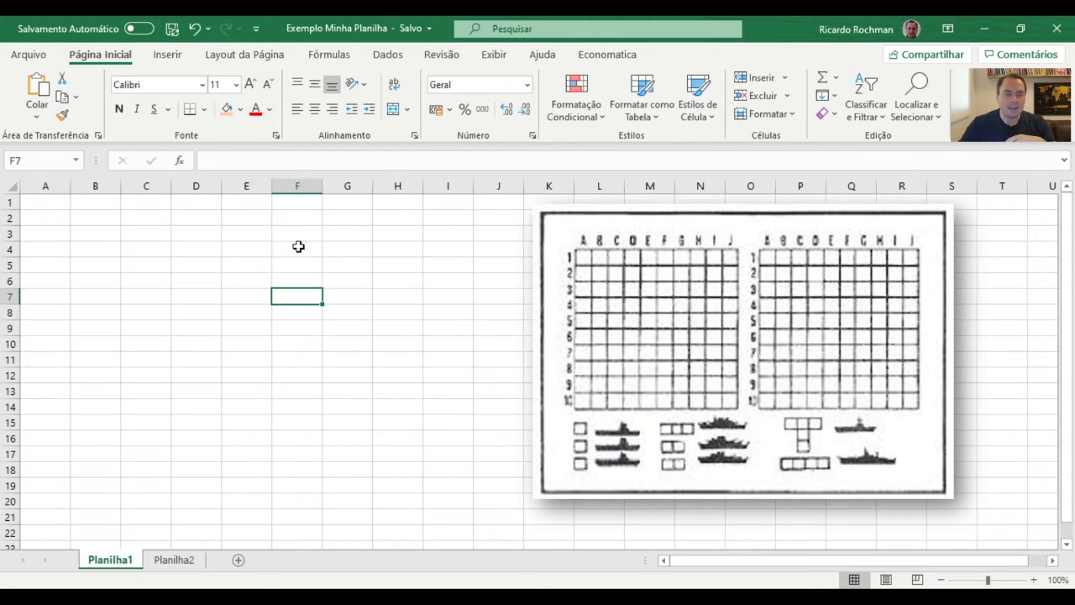
pyautogui.click(294, 182)
pyautogui.click(347, 185)
pyautogui.click(397, 184)
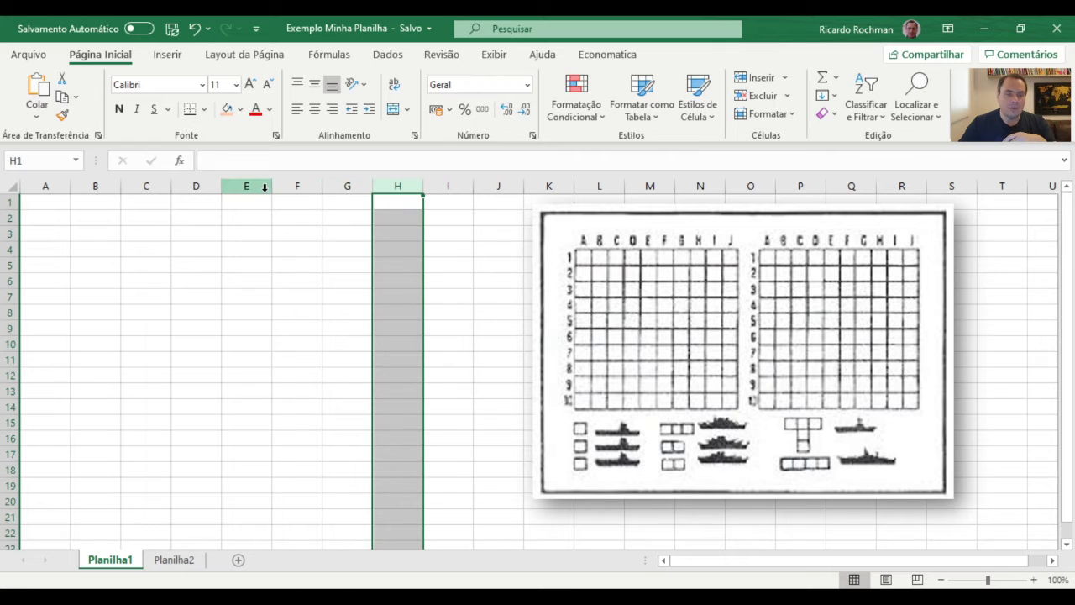
pyautogui.click(10, 296)
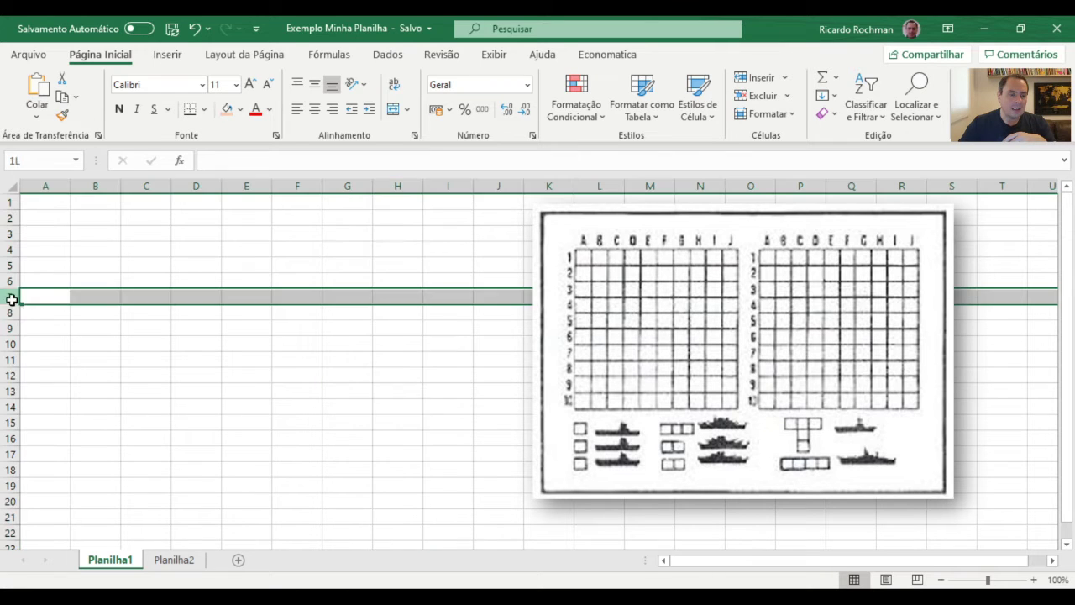
pyautogui.click(10, 311)
pyautogui.click(7, 407)
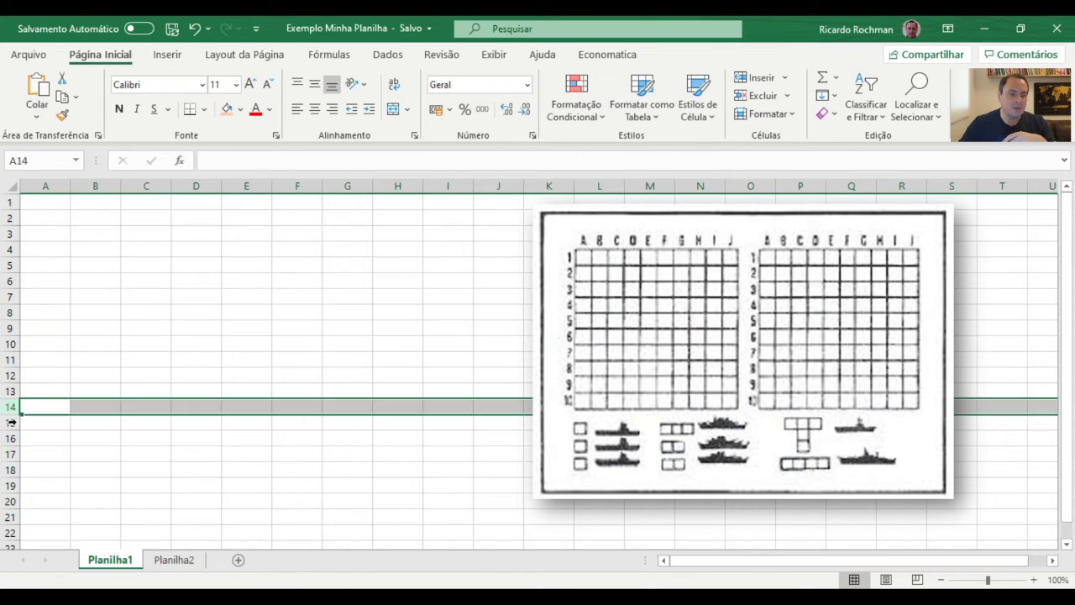
pyautogui.click(258, 266)
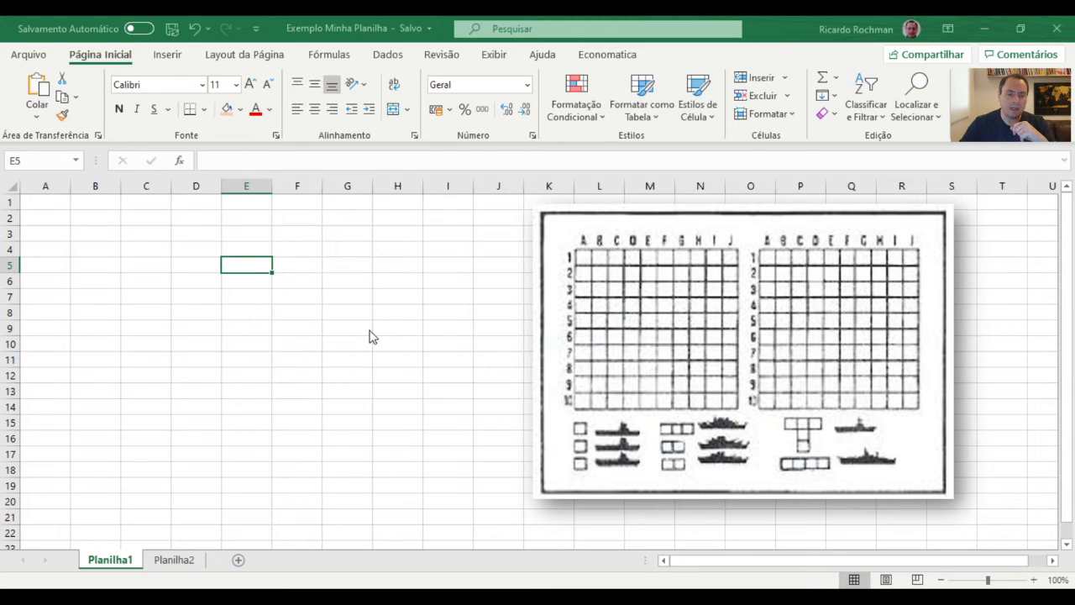
# Step: Zoom the sheet to 200%, glancing at the Exibir tab before returning to Página Inicial
pyautogui.scroll(7, 372, 338)
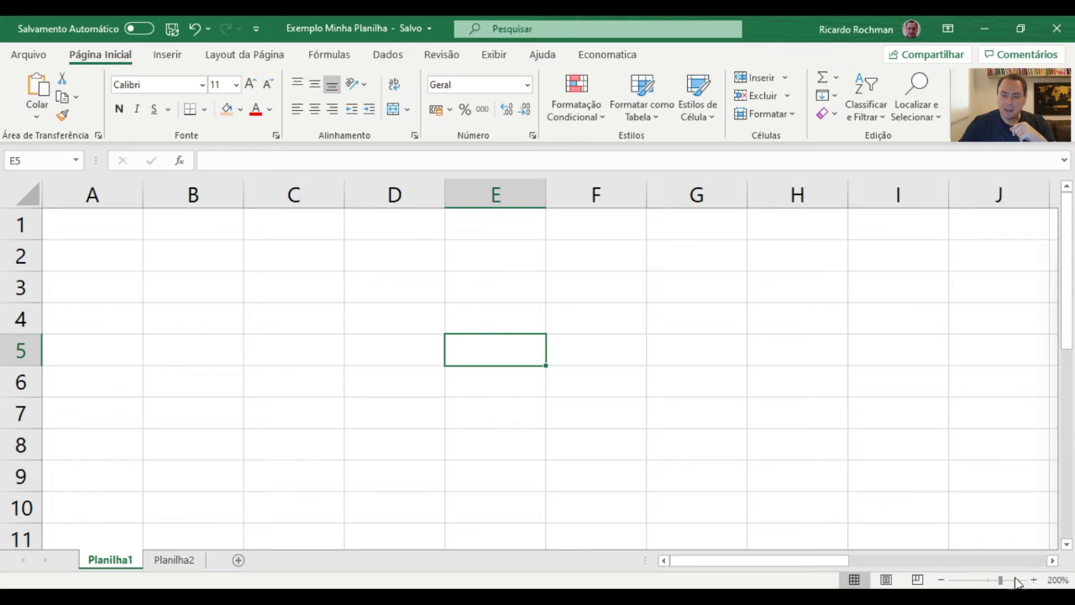
pyautogui.moveTo(834, 562)
pyautogui.mouseDown()
pyautogui.moveTo(991, 565)
pyautogui.moveTo(773, 559)
pyautogui.mouseUp()
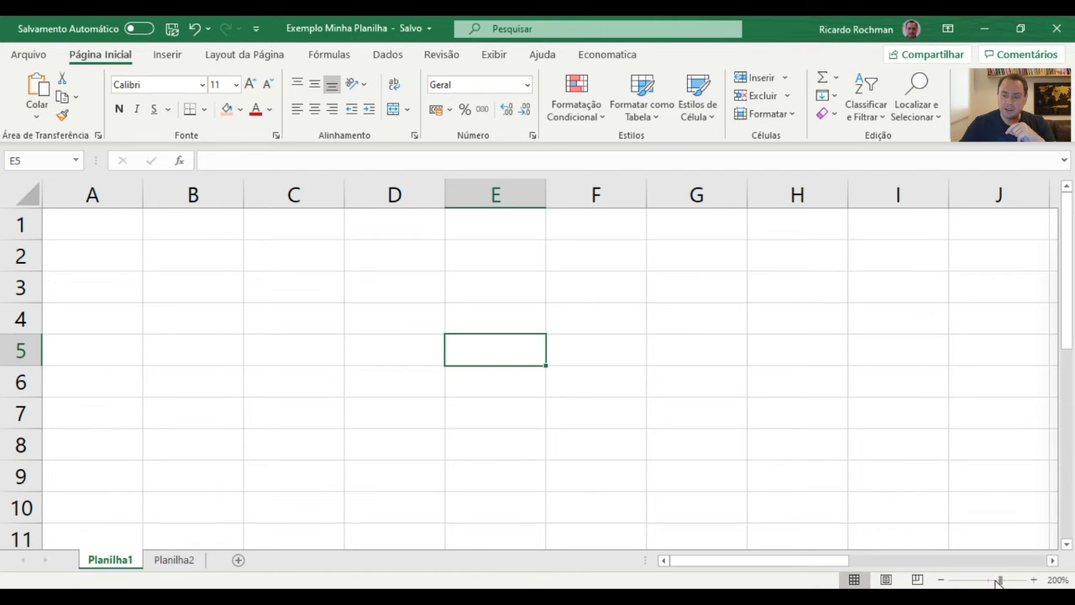
pyautogui.click(500, 55)
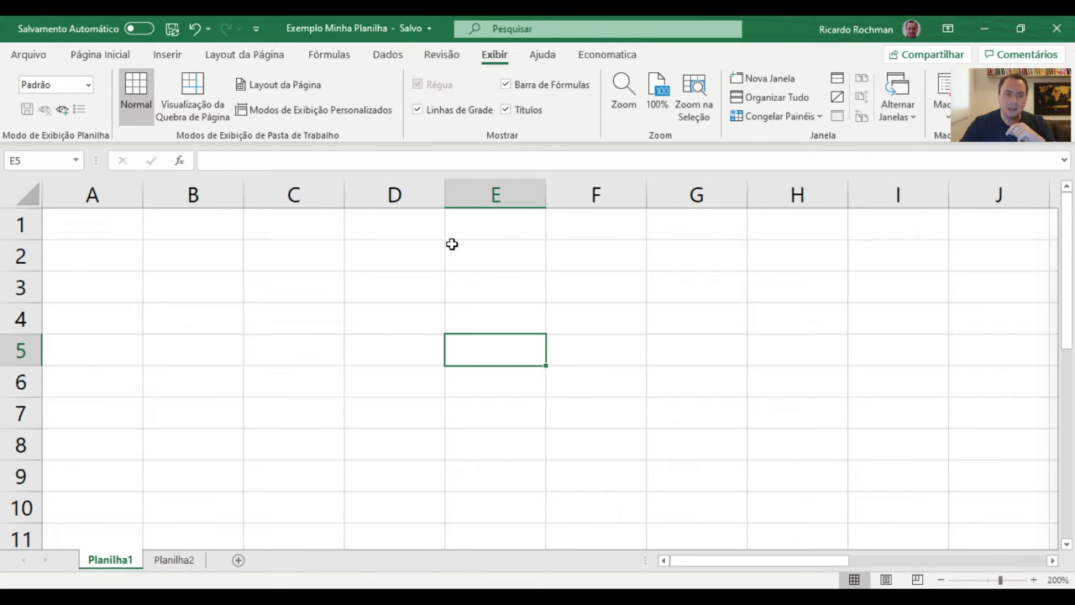
pyautogui.click(95, 56)
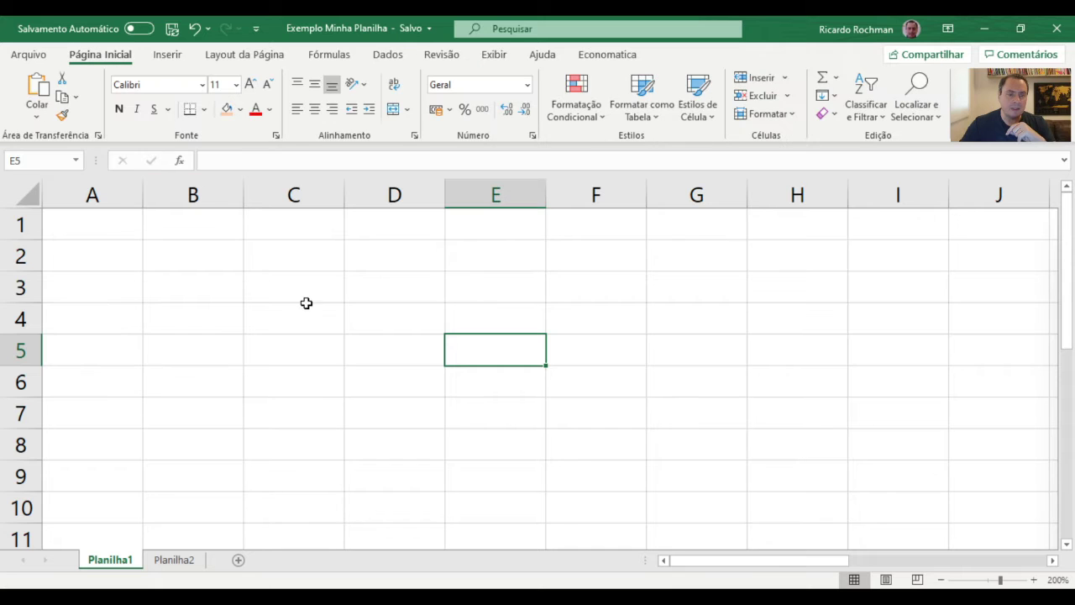
pyautogui.click(358, 318)
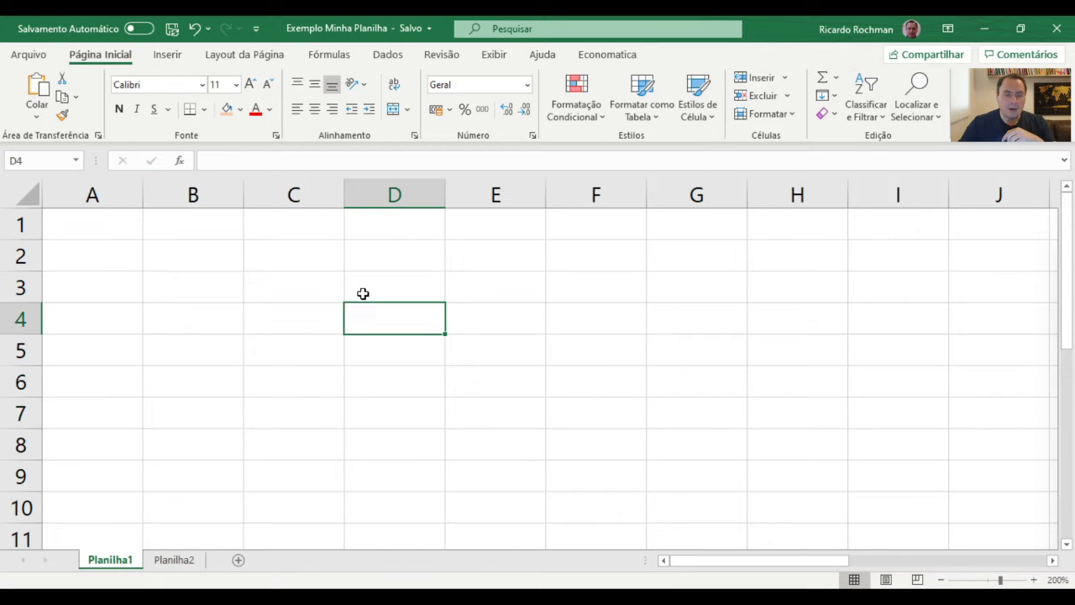
pyautogui.click(298, 323)
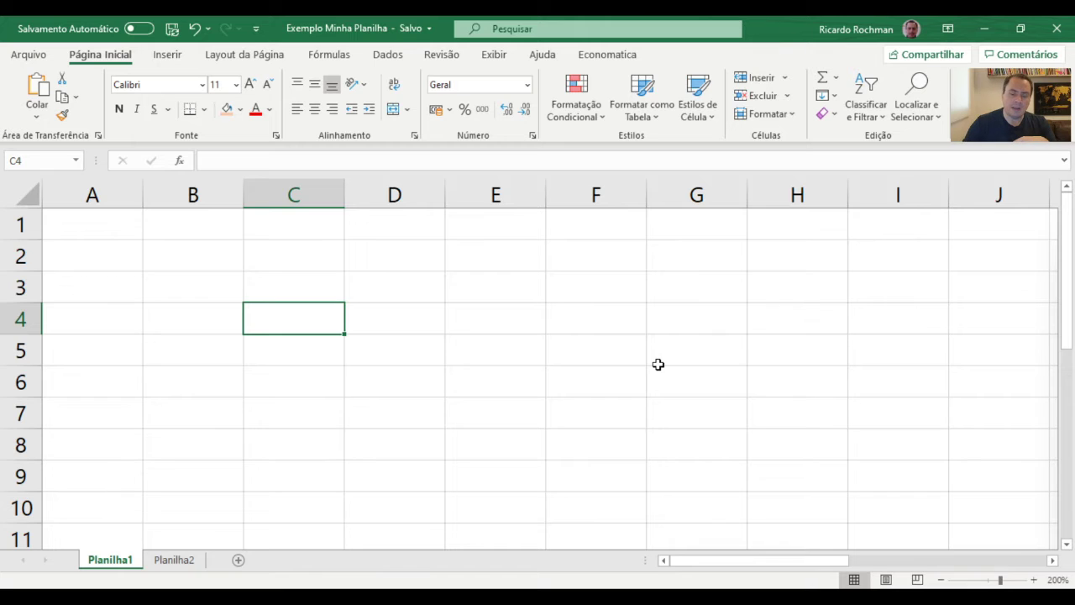
pyautogui.write('=')
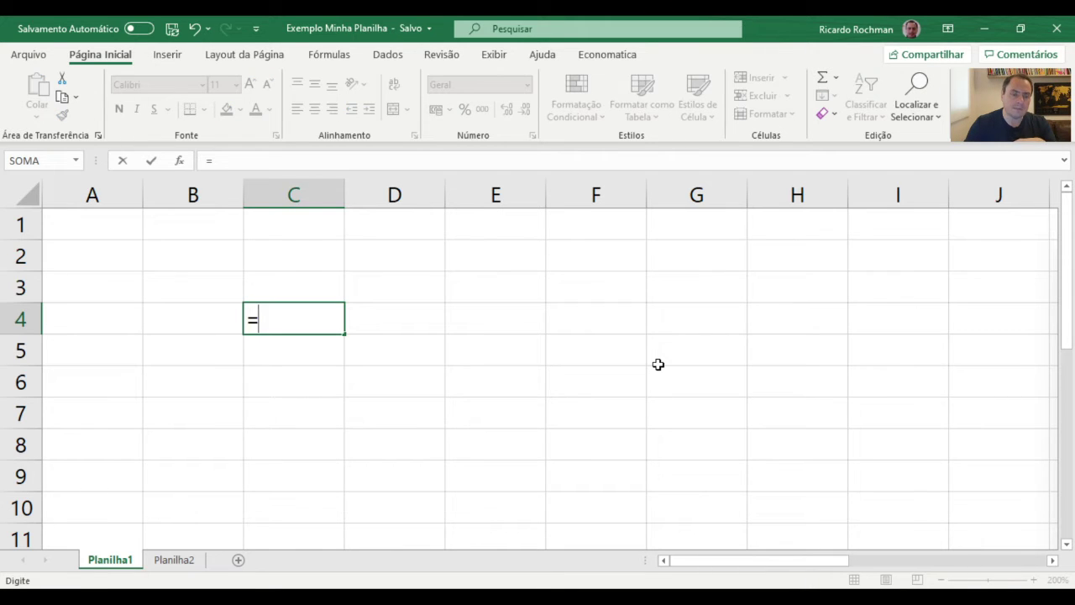
pyautogui.press('BackSpace')
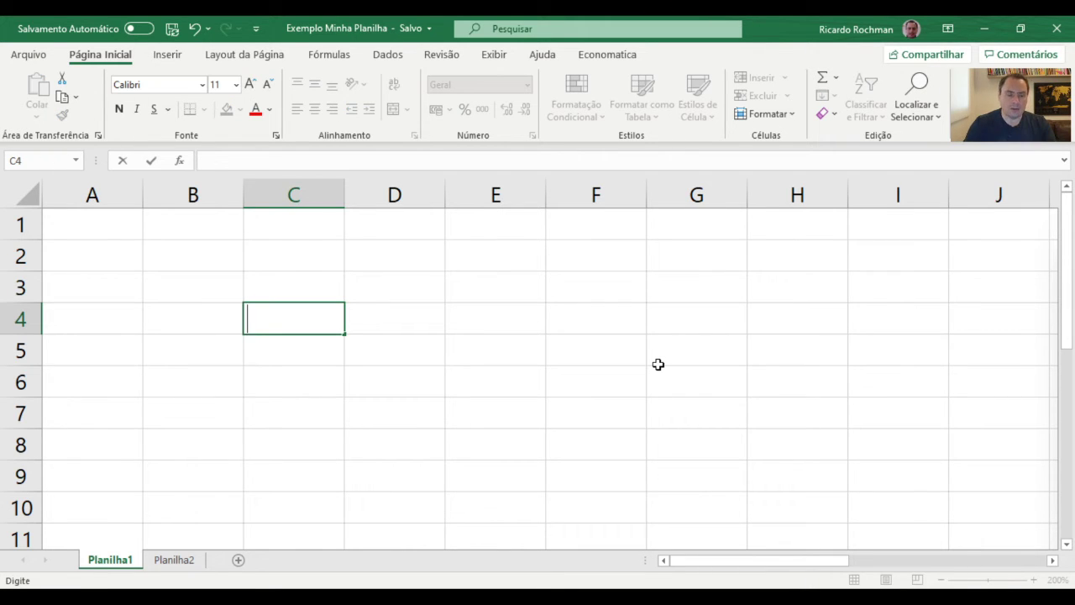
pyautogui.write('+')
pyautogui.press('BackSpace')
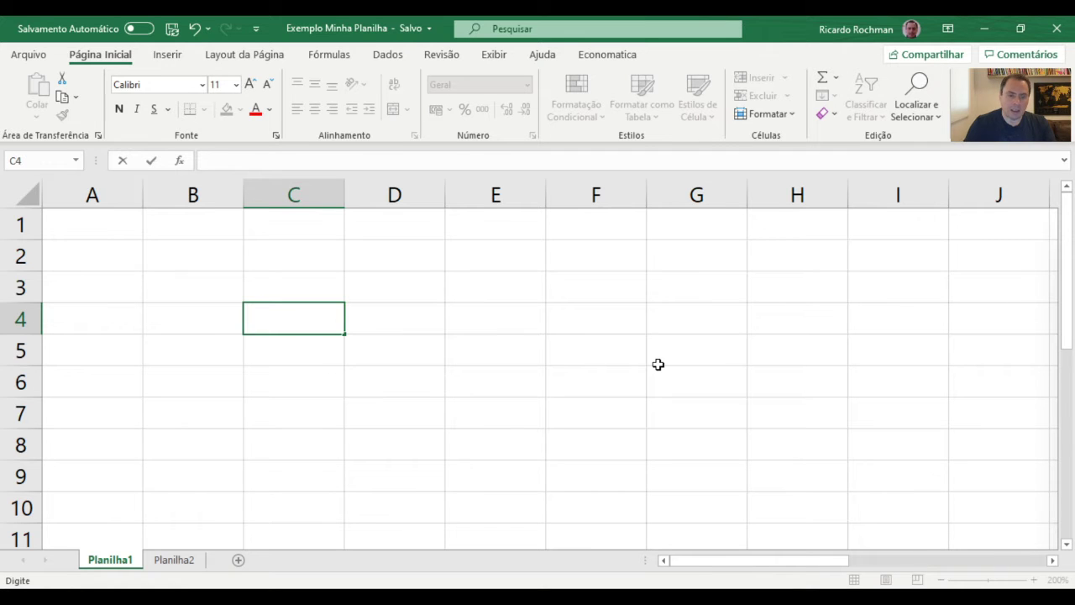
pyautogui.click(359, 349)
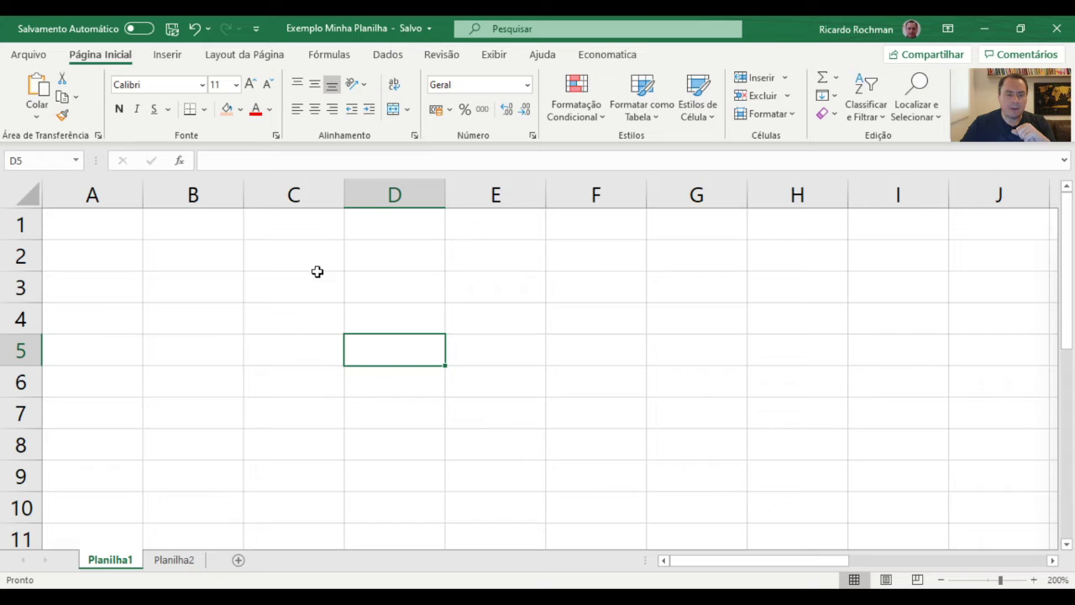
pyautogui.click(395, 293)
pyautogui.click(303, 289)
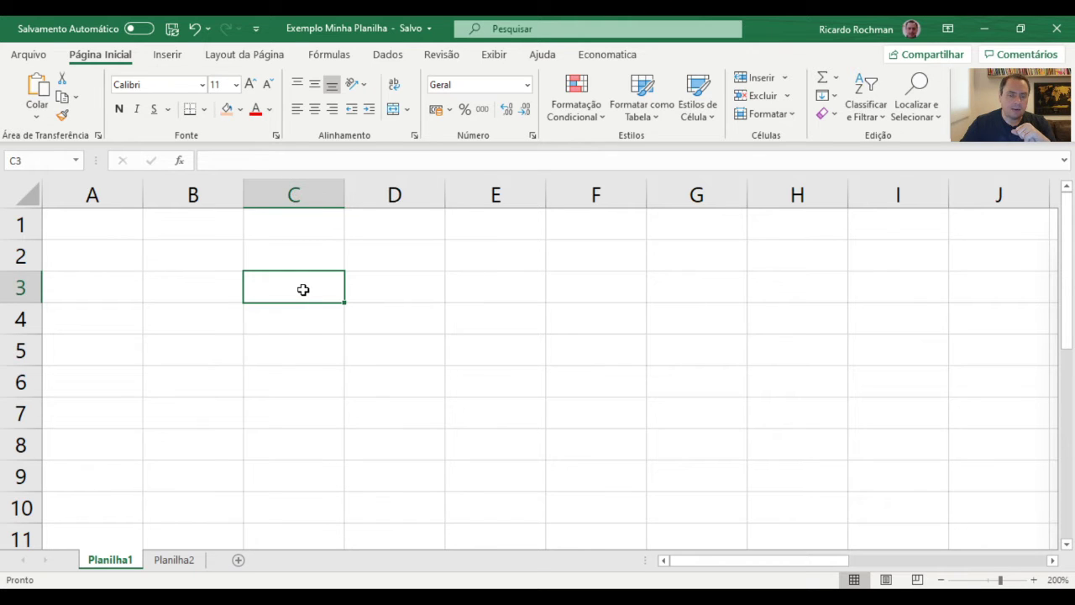
pyautogui.doubleClick(304, 290)
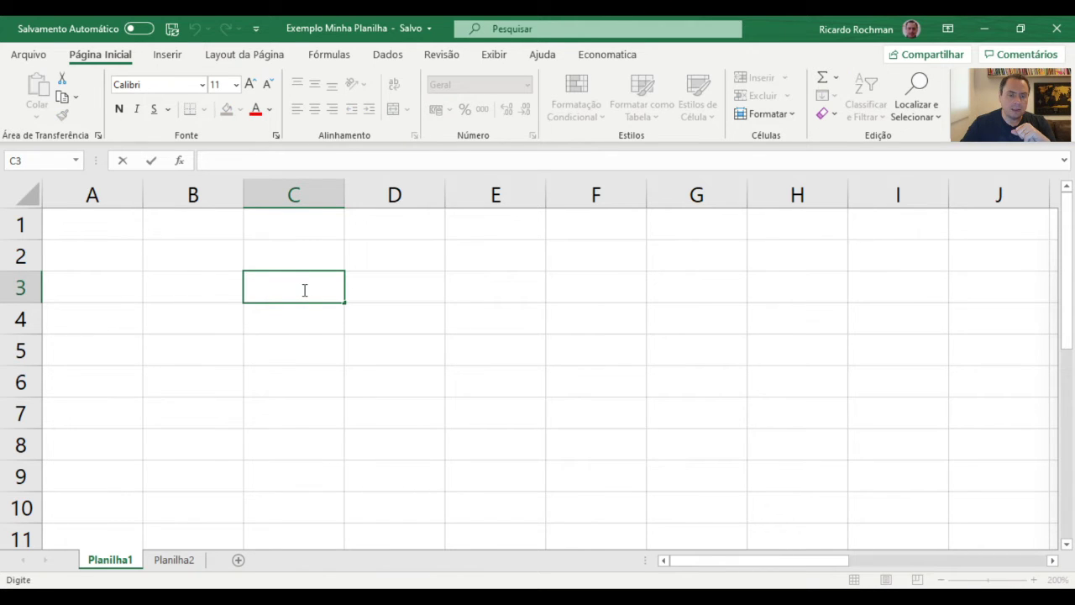
pyautogui.write('gdgs')
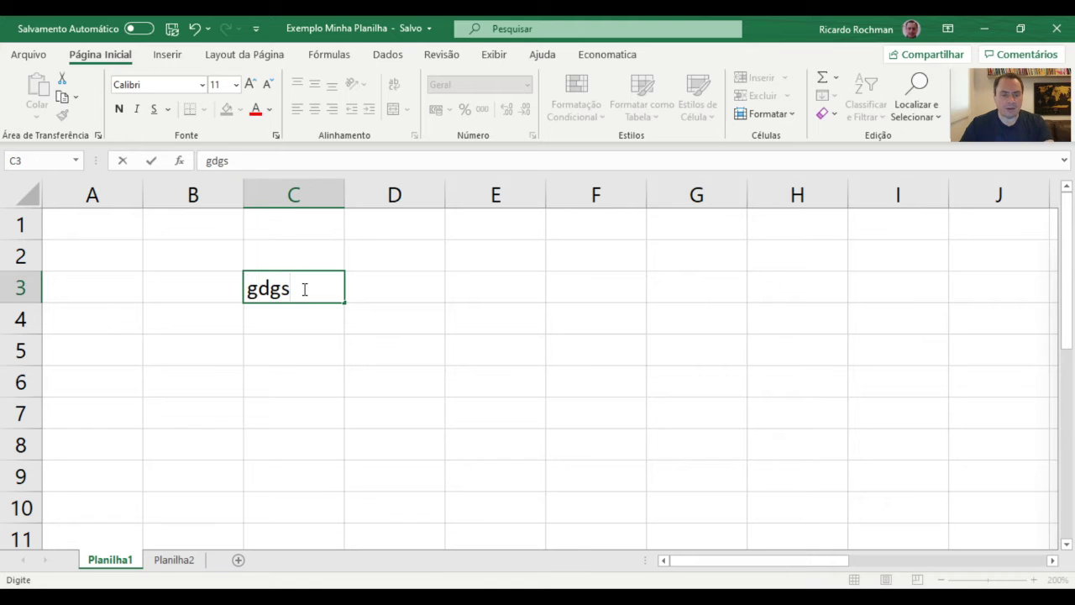
pyautogui.press('BackSpace')
pyautogui.press('BackSpace')
pyautogui.press('BackSpace')
pyautogui.press('BackSpace')
pyautogui.press('Escape')
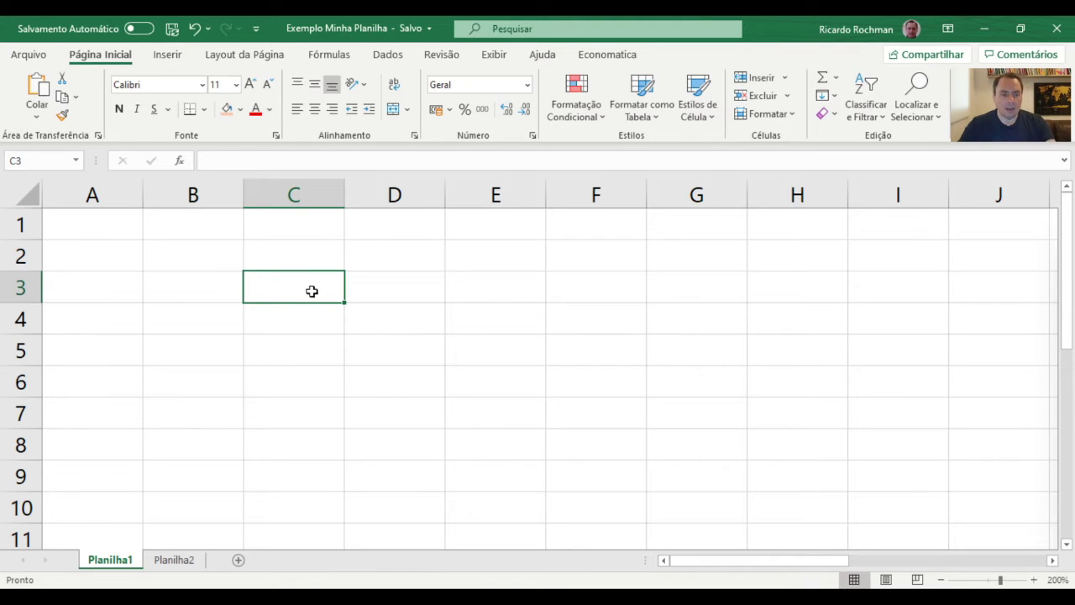
pyautogui.click(250, 161)
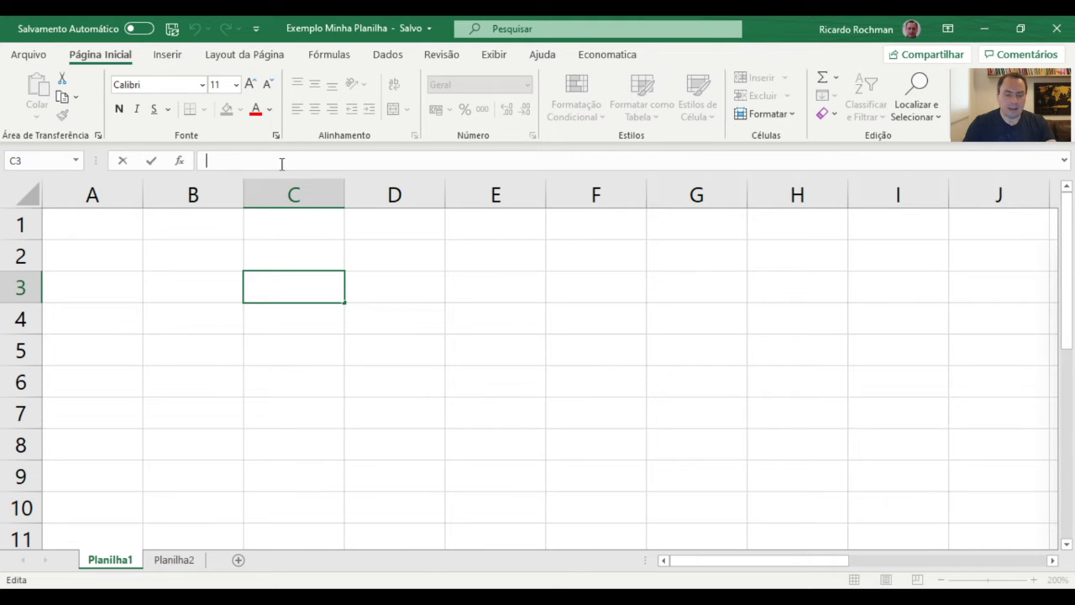
pyautogui.write('908098')
pyautogui.press('BackSpace')
pyautogui.press('BackSpace')
pyautogui.press('BackSpace')
pyautogui.press('BackSpace')
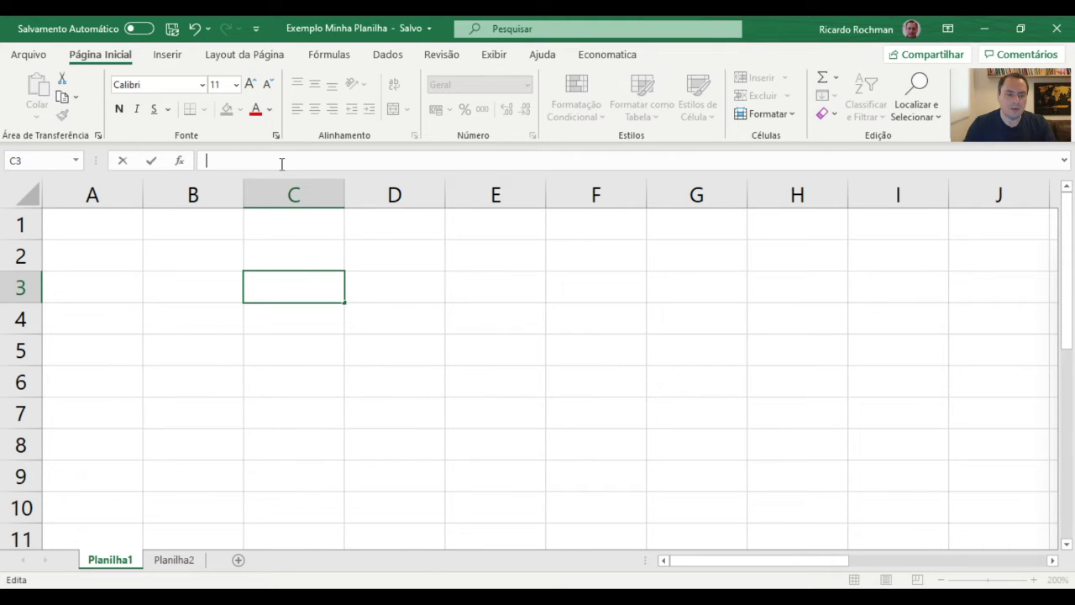
pyautogui.press('Return')
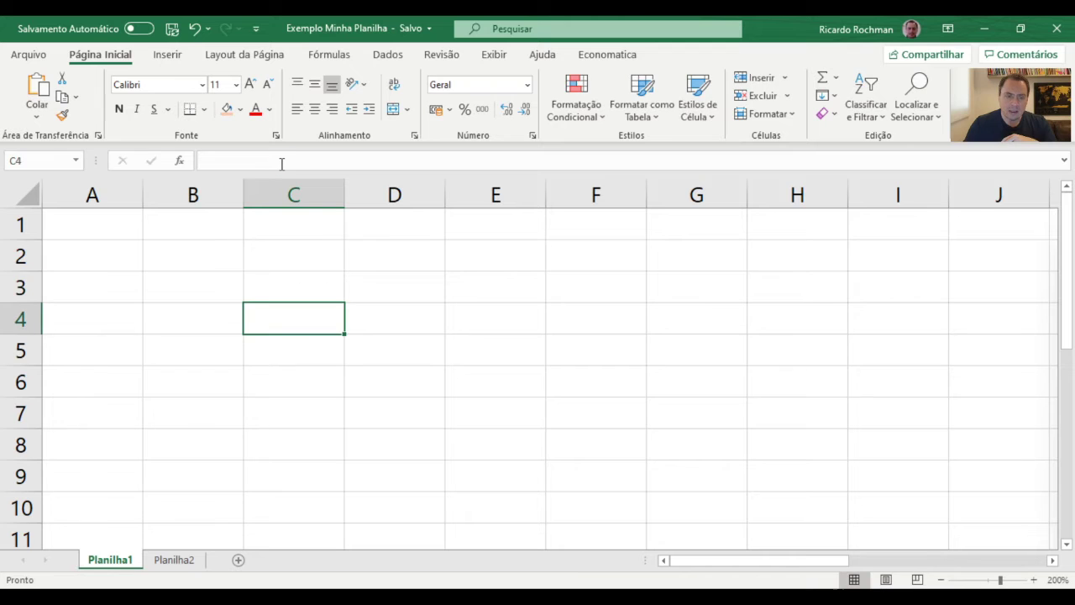
pyautogui.click(446, 328)
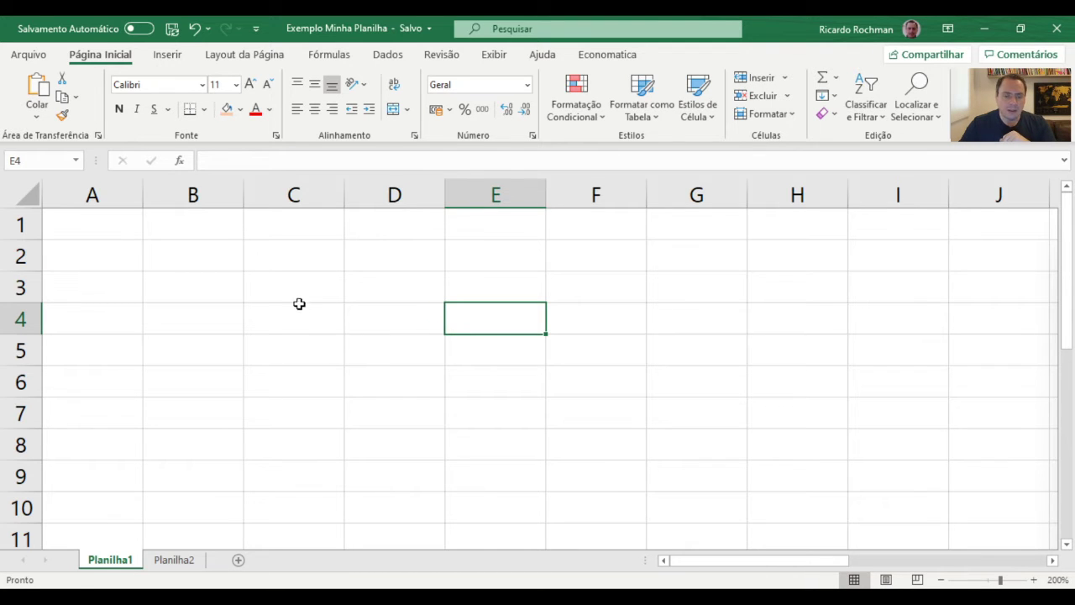
pyautogui.click(225, 264)
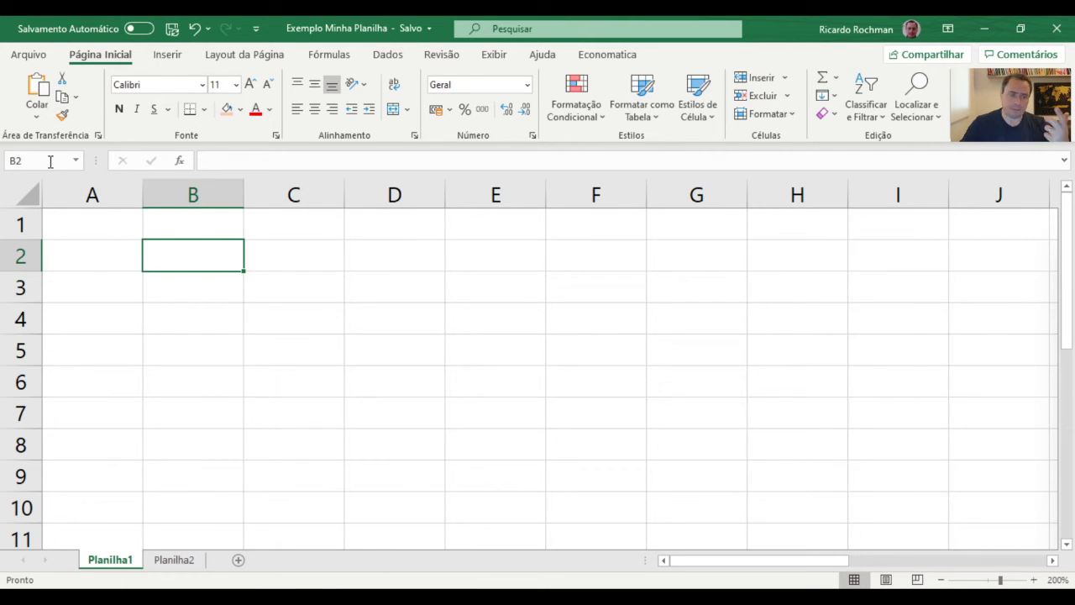
pyautogui.click(382, 322)
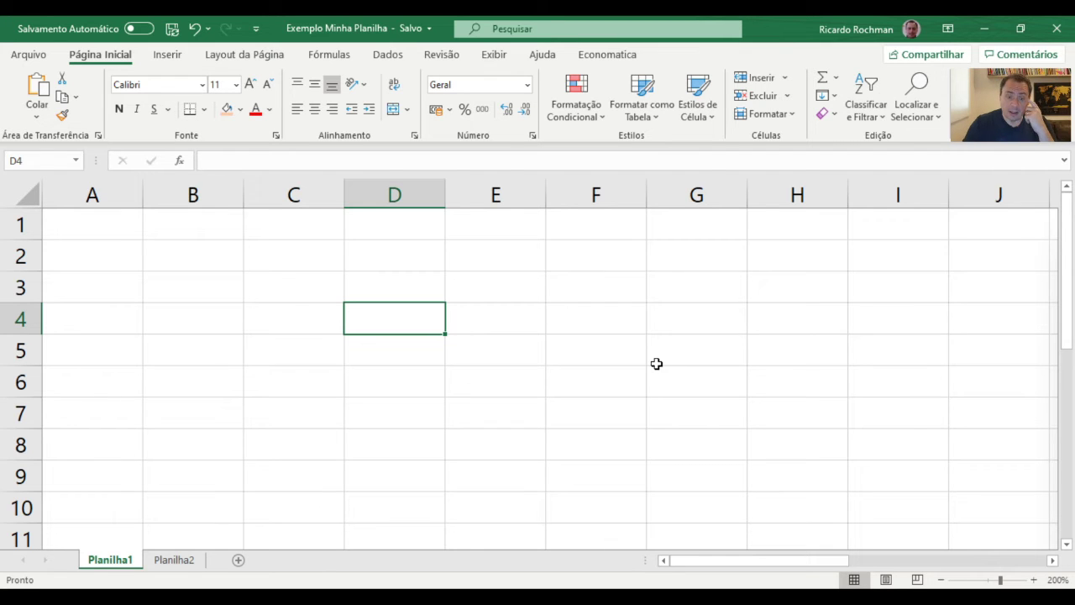
# Step: Enter =A3+1 in D4 so it displays 1, then re-confirm the formula
pyautogui.write('=')
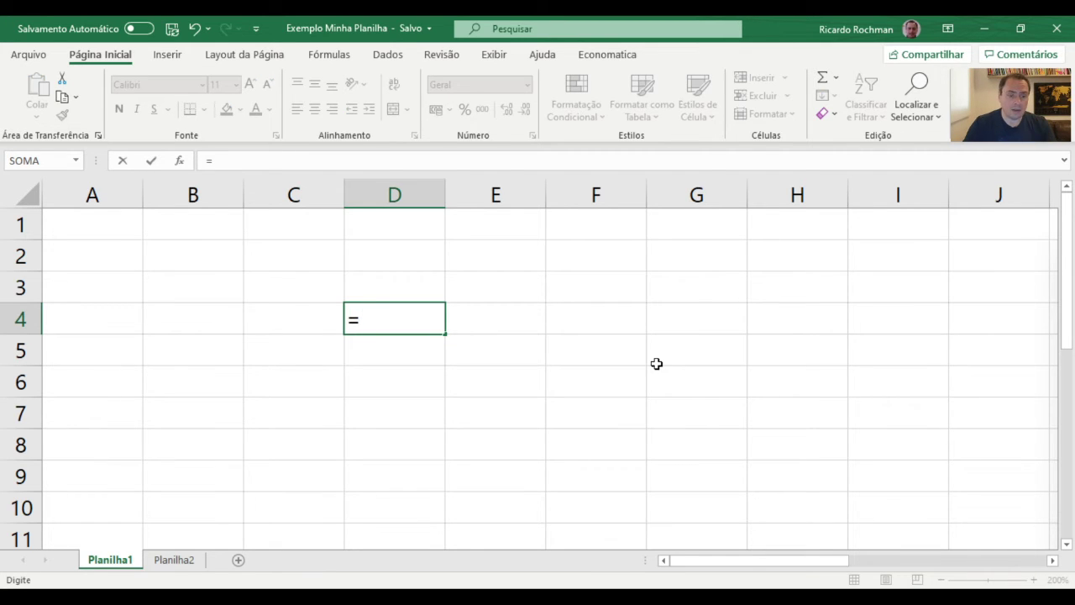
pyautogui.write('a3+')
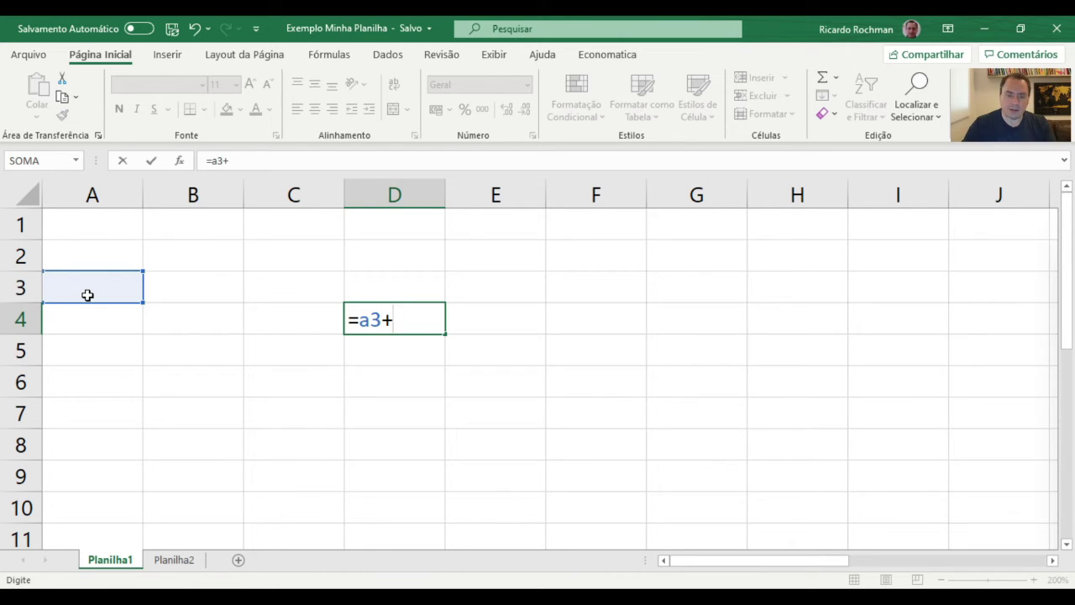
pyautogui.write('1')
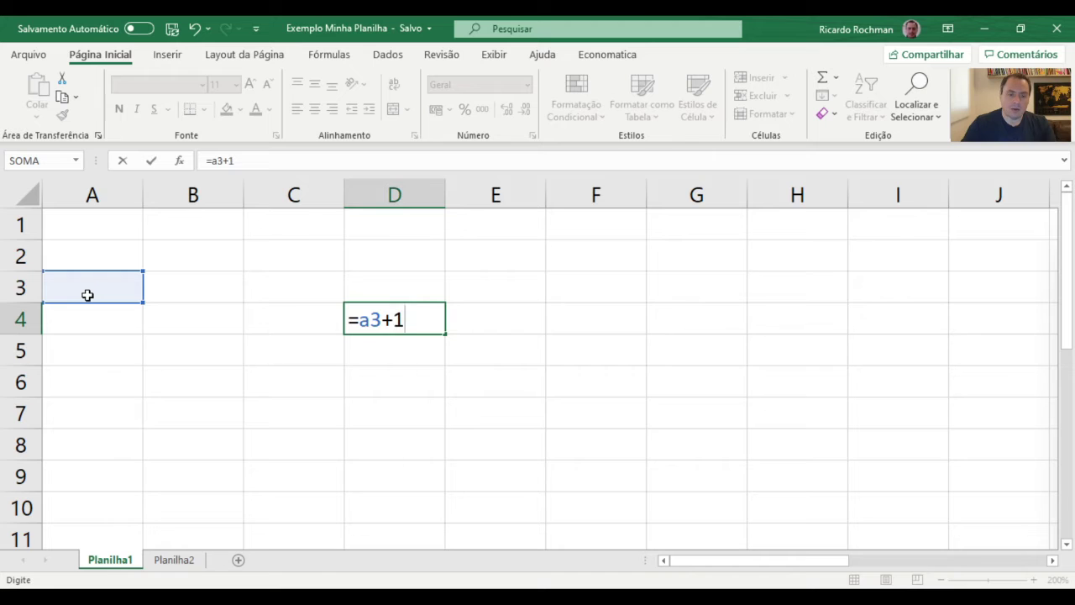
pyautogui.press('Return')
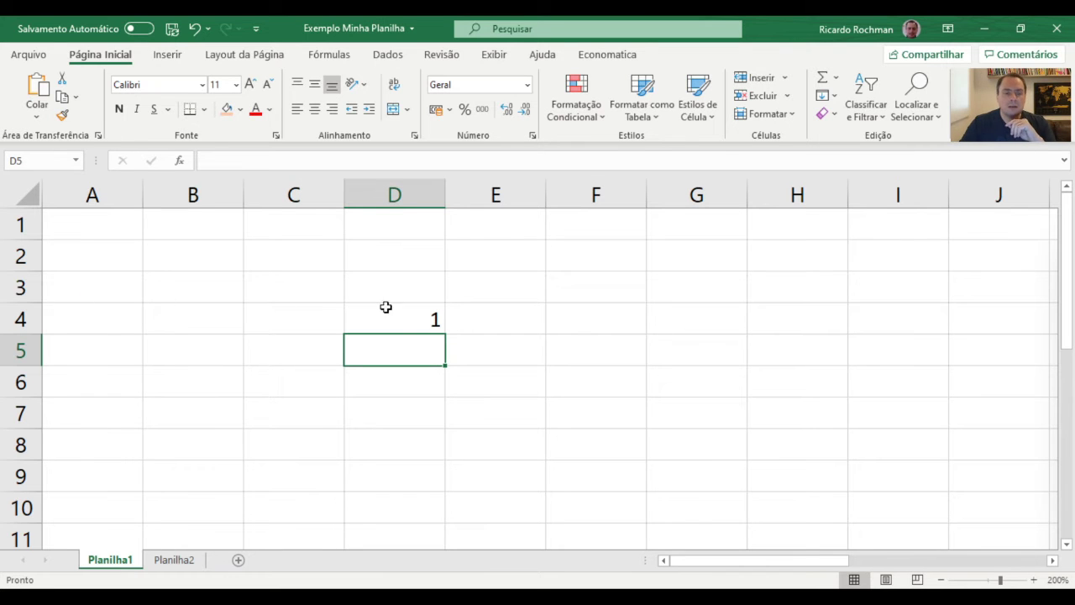
pyautogui.click(408, 325)
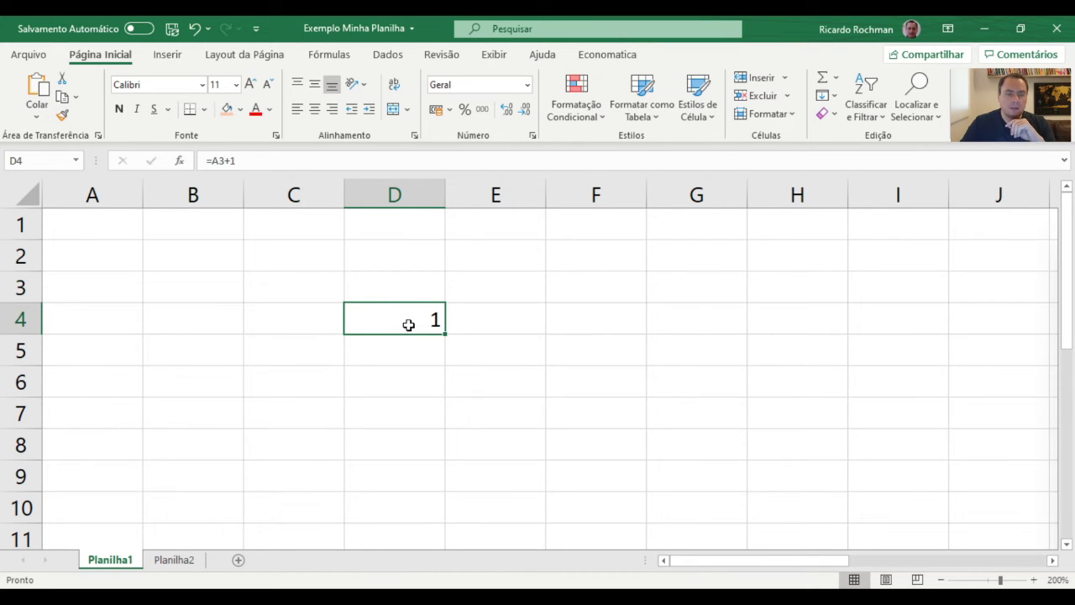
pyautogui.doubleClick(409, 325)
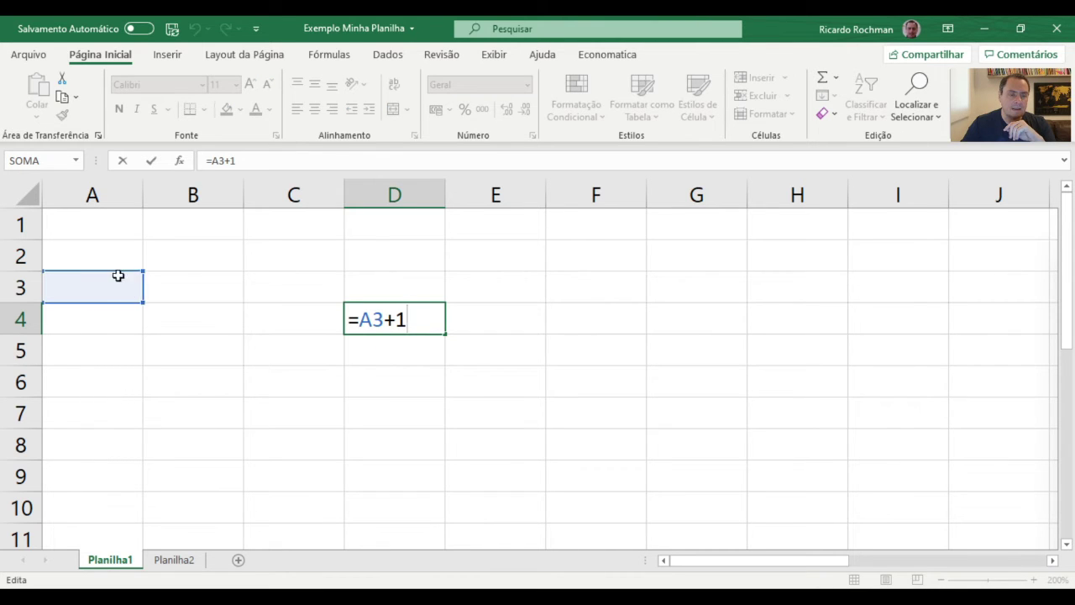
pyautogui.hotkey('ctrl', 'Return')
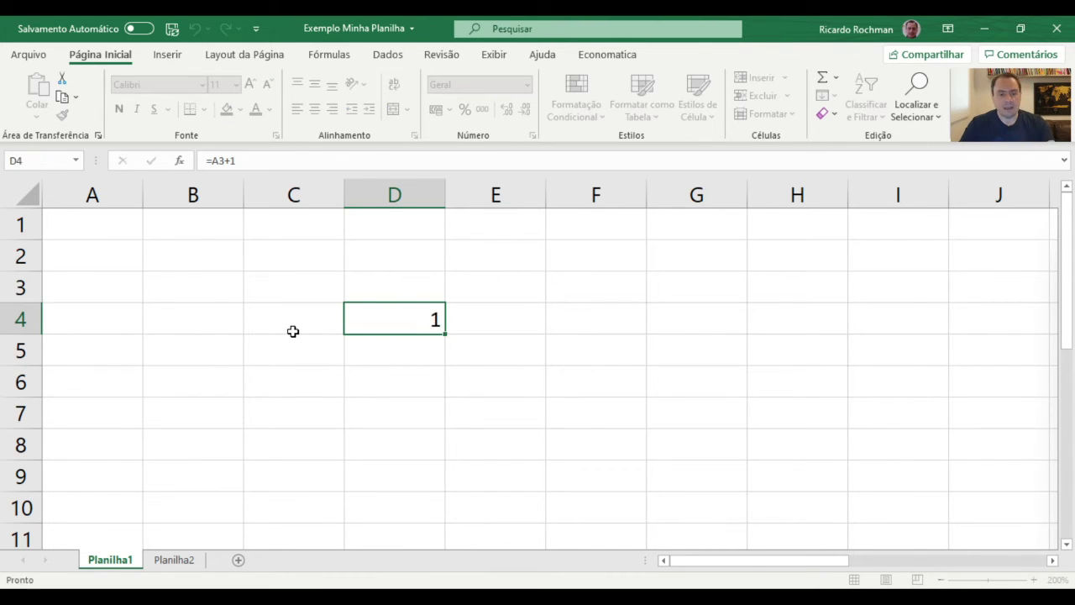
pyautogui.click(101, 290)
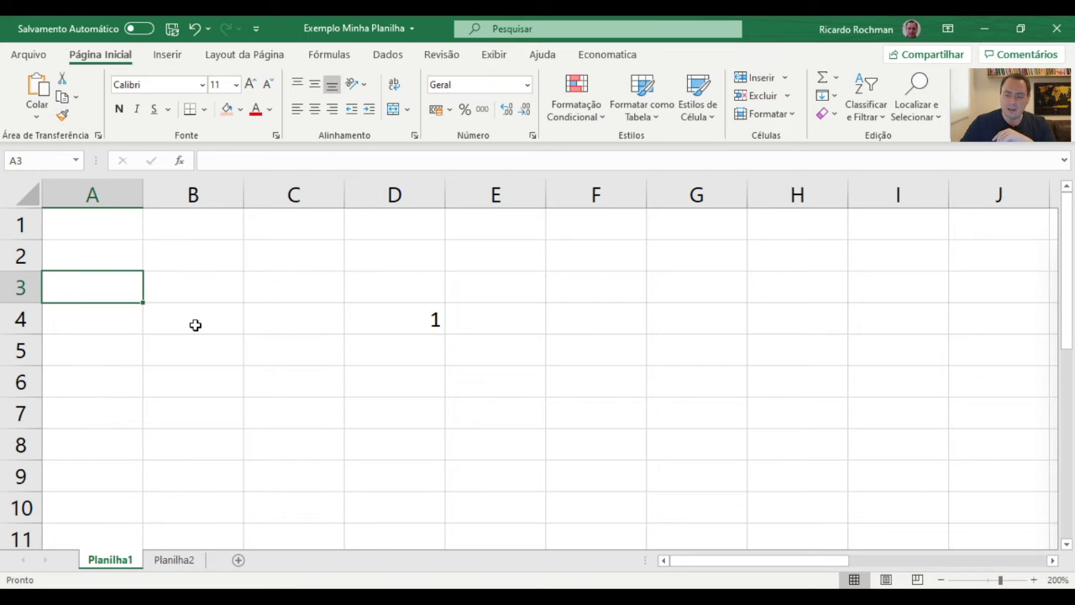
# Step: Enter 5 in A3 and check that D4's formula references A3
pyautogui.write('5')
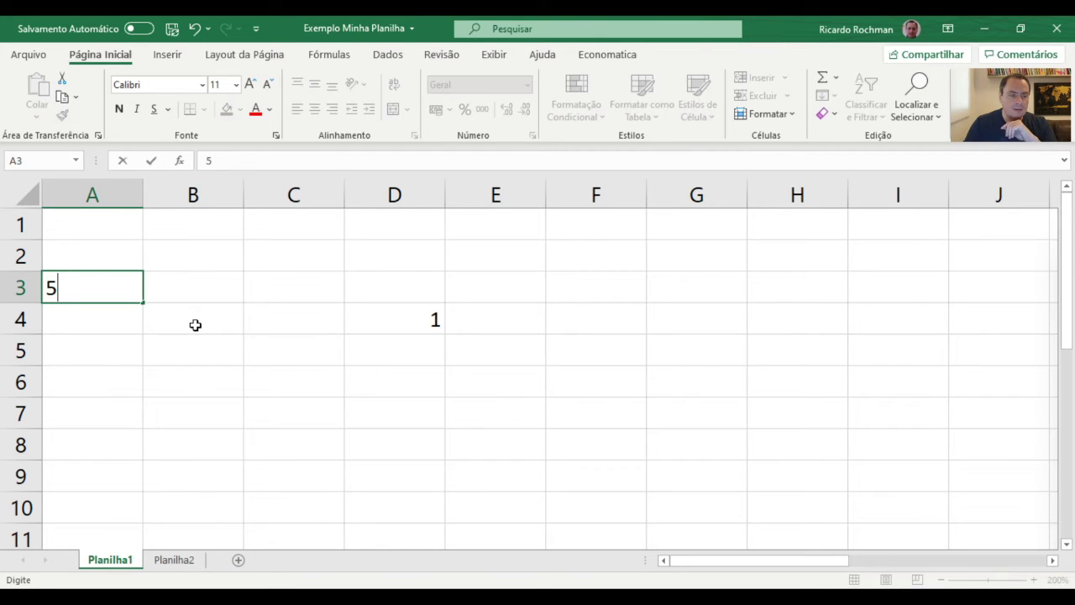
pyautogui.press('Return')
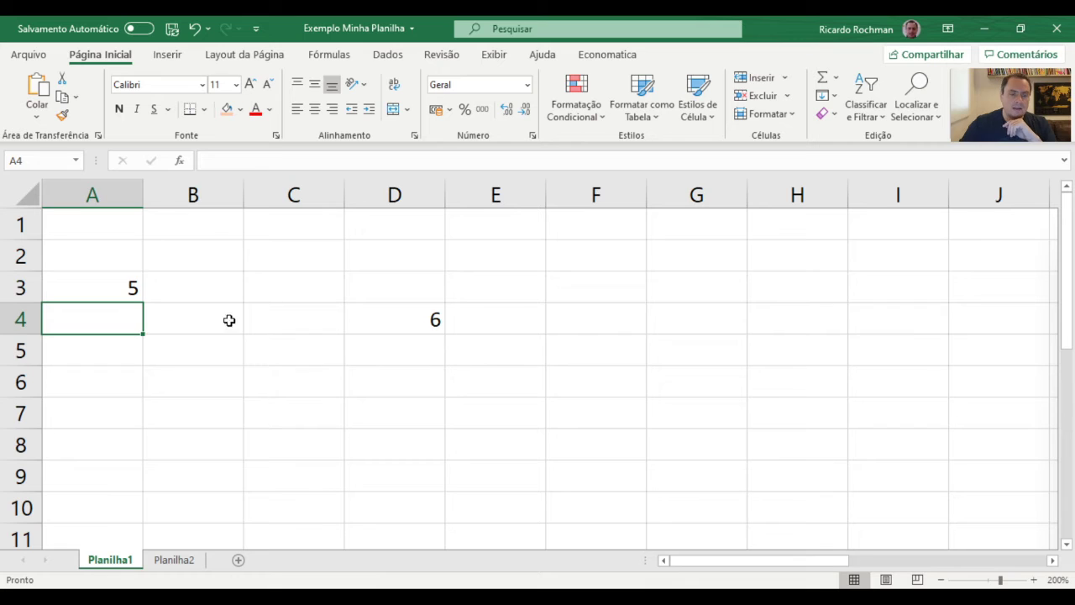
pyautogui.doubleClick(383, 311)
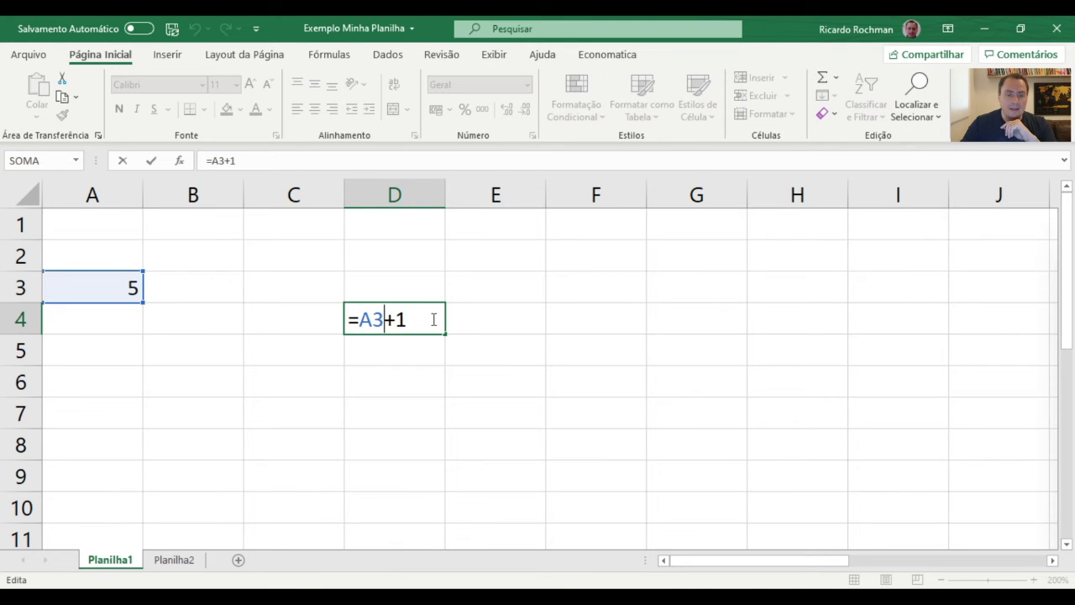
pyautogui.press('Return')
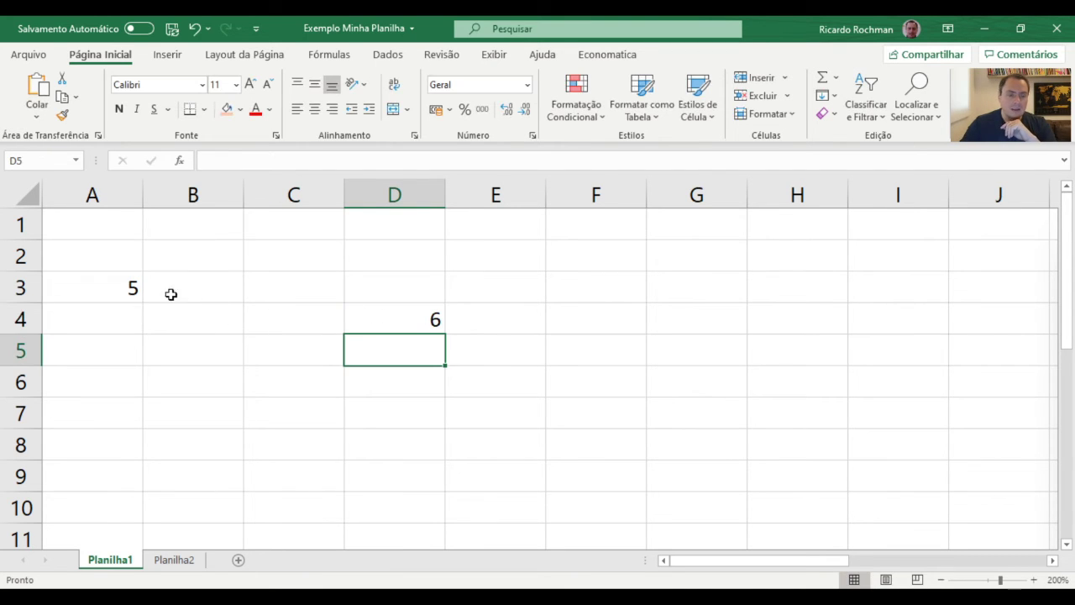
# Step: Change A3 to 16 so D4 recalculates to 17, then reselect D4
pyautogui.click(124, 294)
pyautogui.write('16')
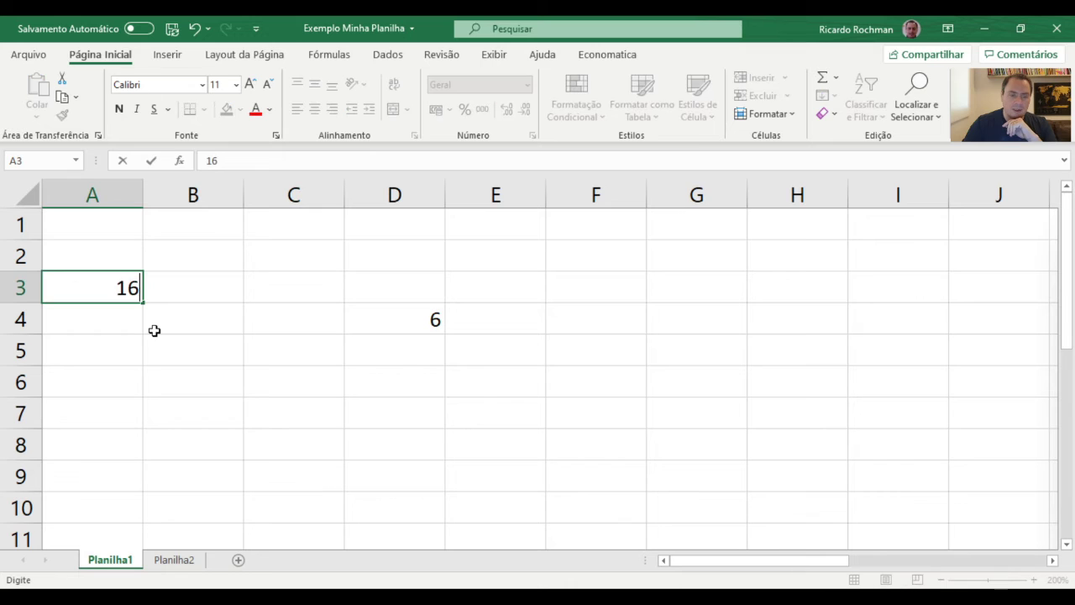
pyautogui.press('Return')
pyautogui.click(381, 314)
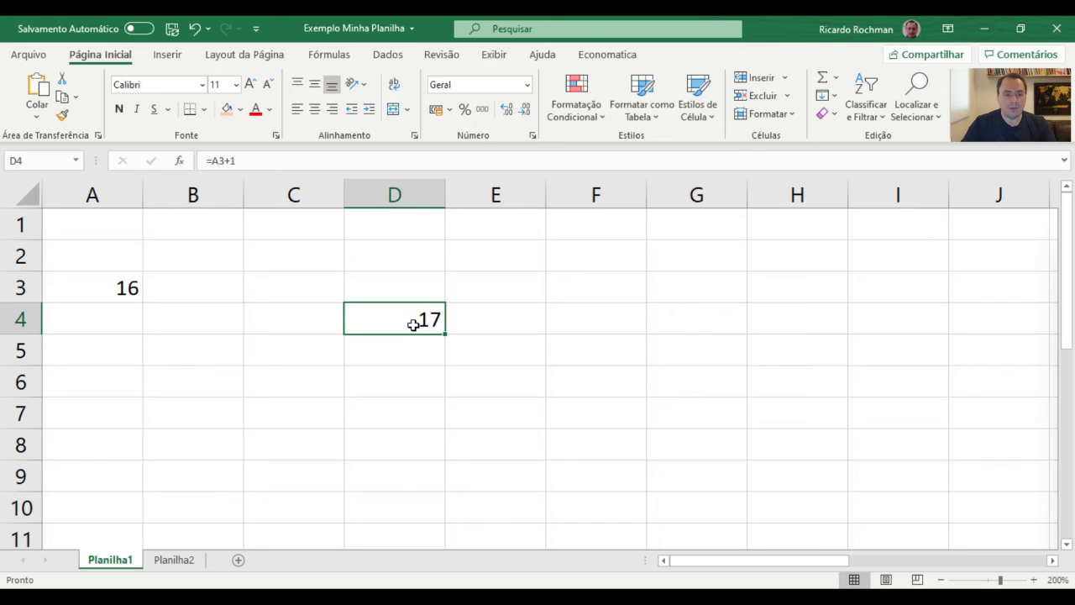
pyautogui.click(483, 323)
pyautogui.click(420, 326)
# Step: Copy D4's formula and paste it into F4
pyautogui.hotkey('ctrl', 'c')
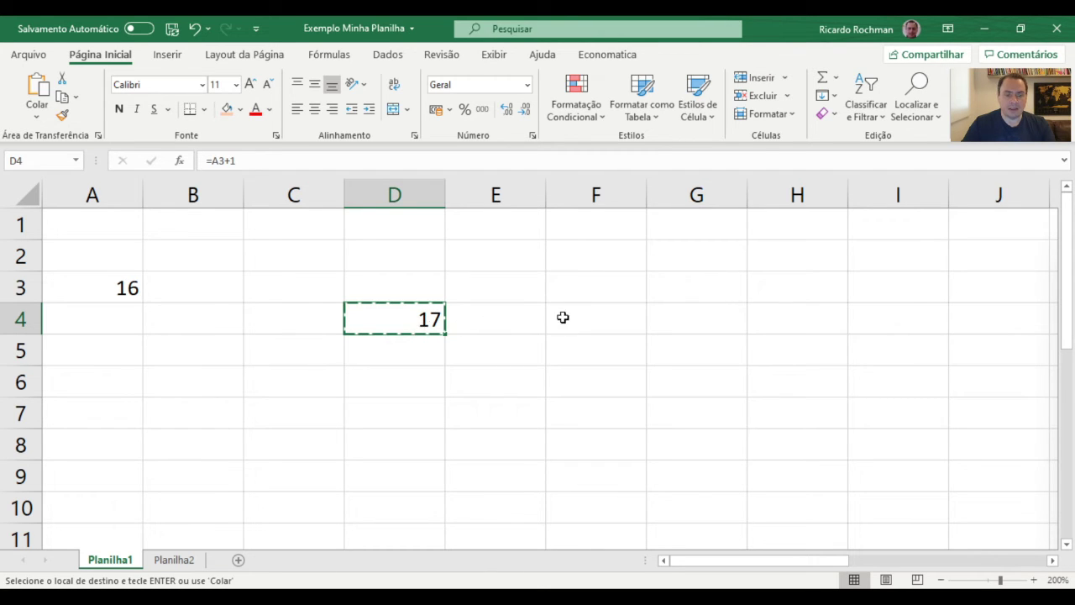
pyautogui.click(580, 318)
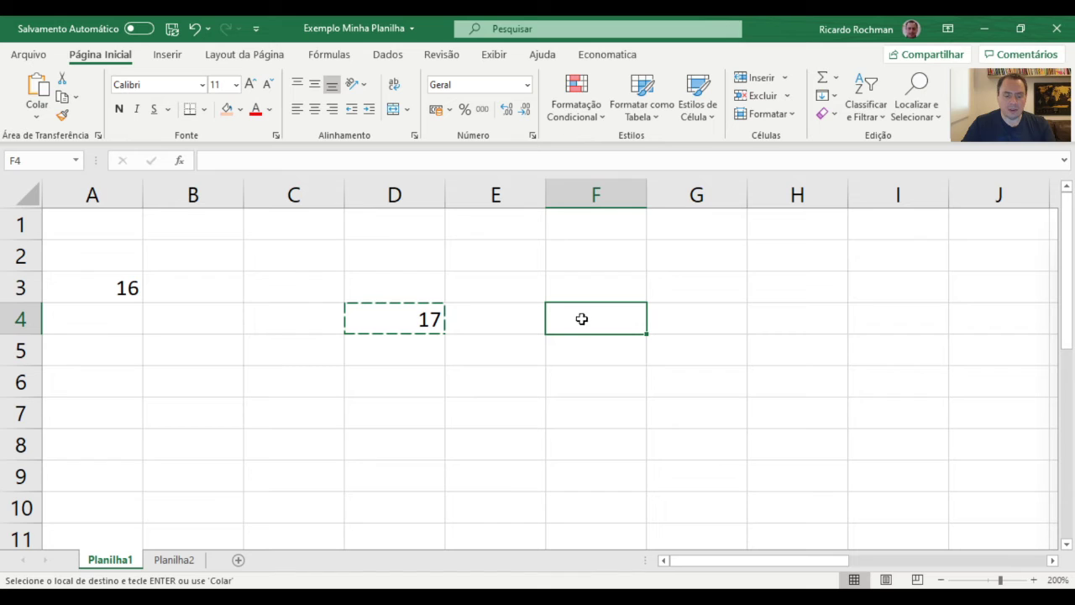
pyautogui.hotkey('ctrl', 'v')
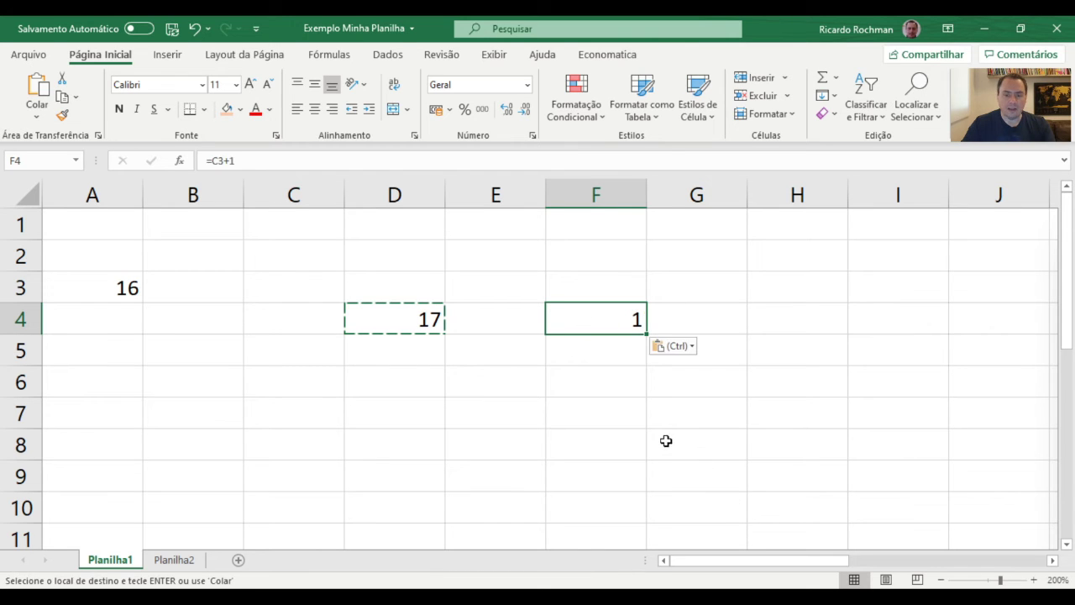
pyautogui.click(664, 440)
pyautogui.click(585, 368)
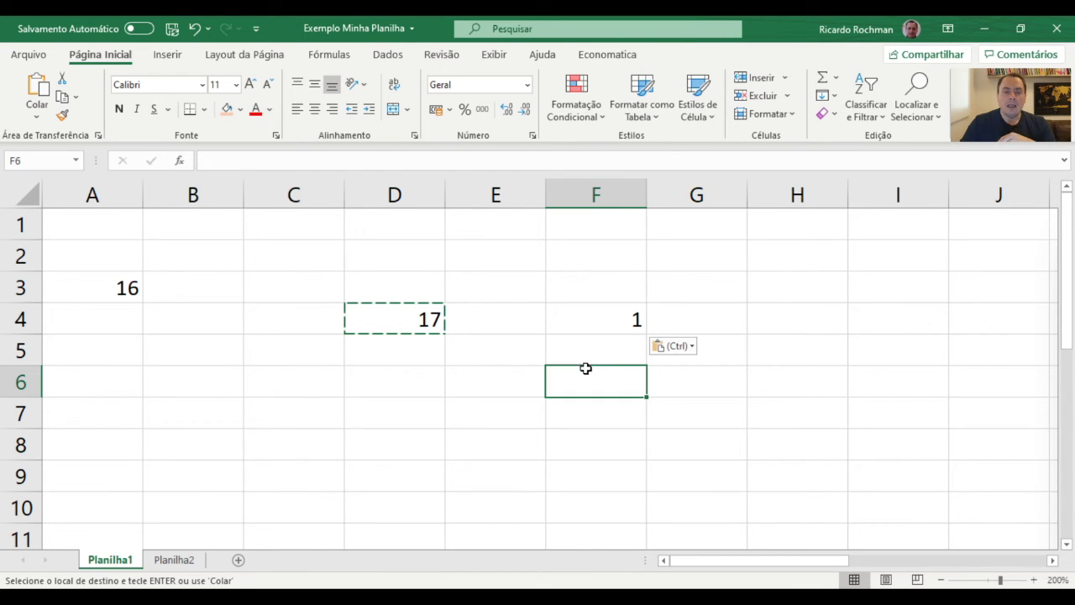
# Step: Inspect F4's pasted formula, which now reads =C3+1 and shows 1
pyautogui.click(596, 319)
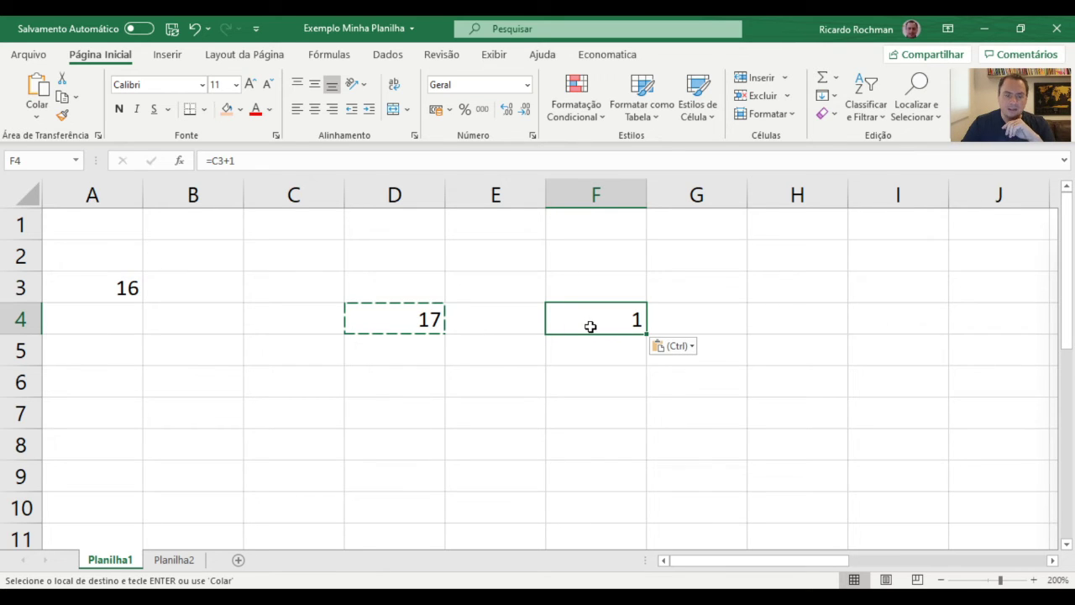
pyautogui.doubleClick(591, 327)
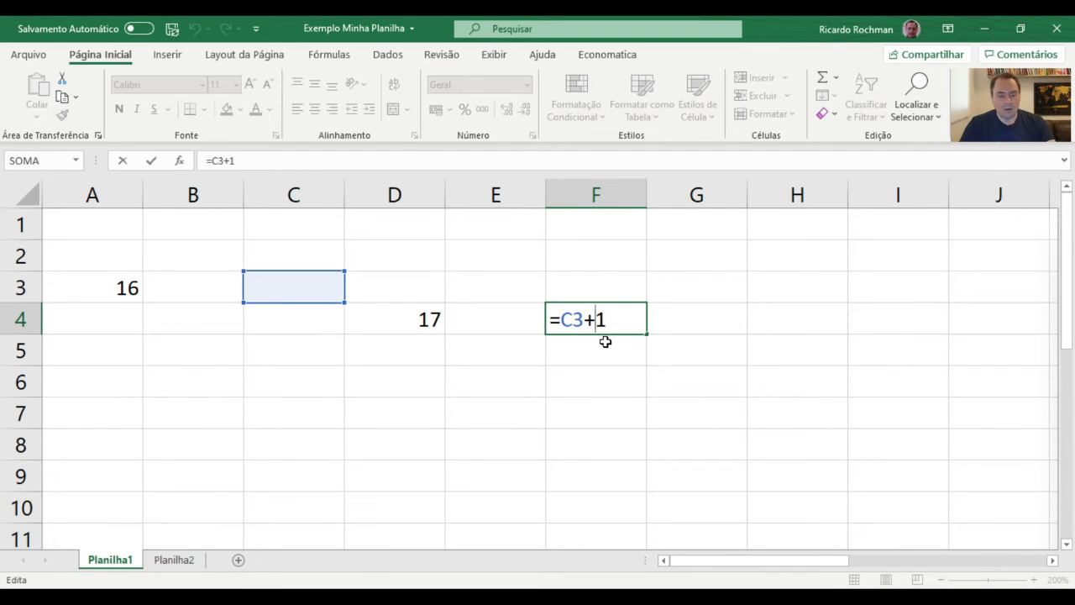
pyautogui.press('Escape')
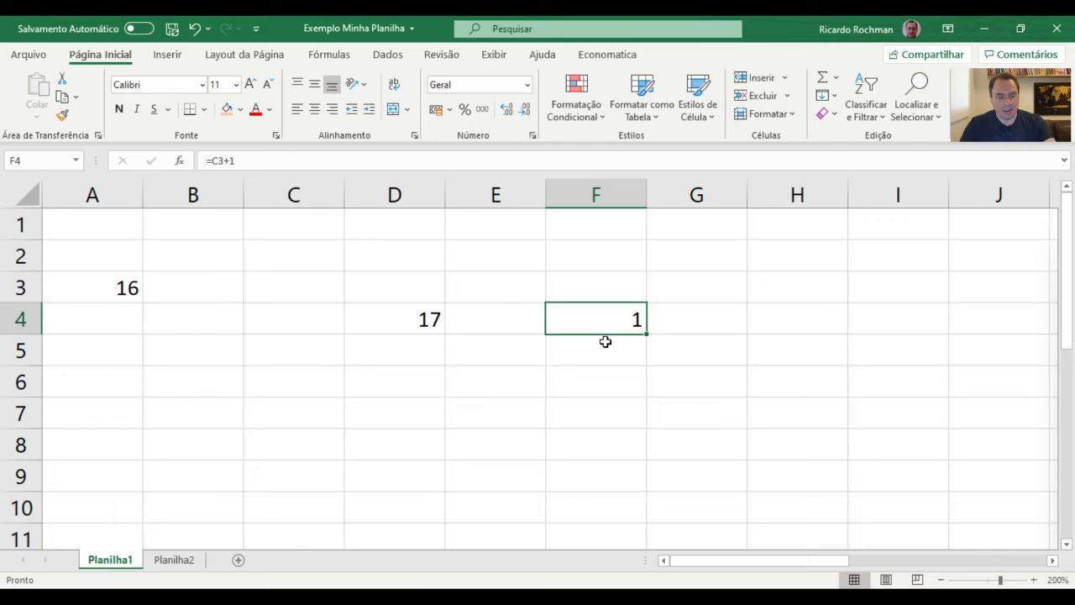
pyautogui.press('F2')
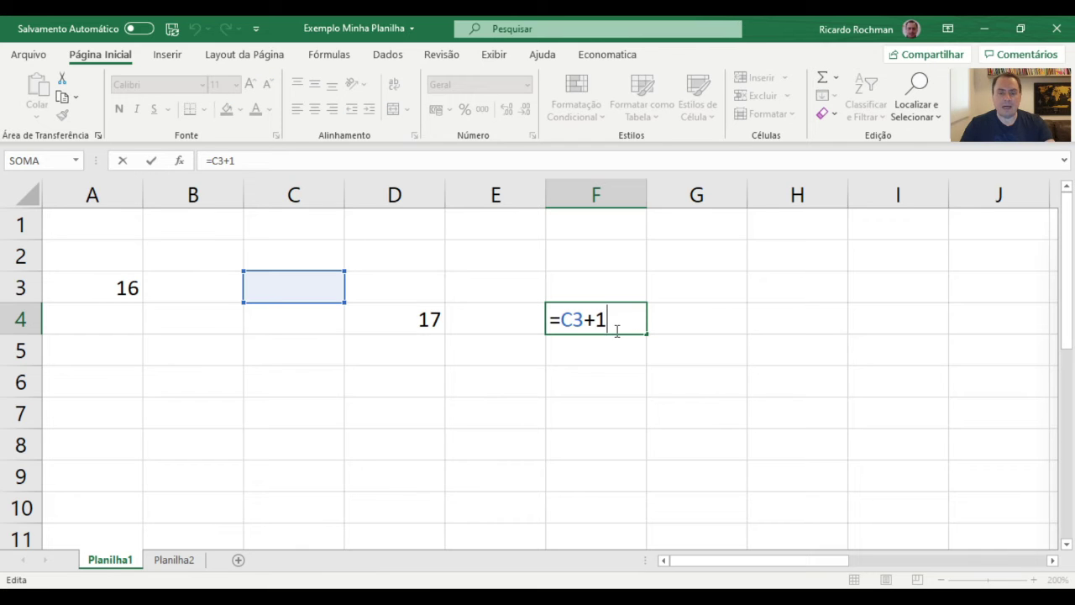
pyautogui.press('Escape')
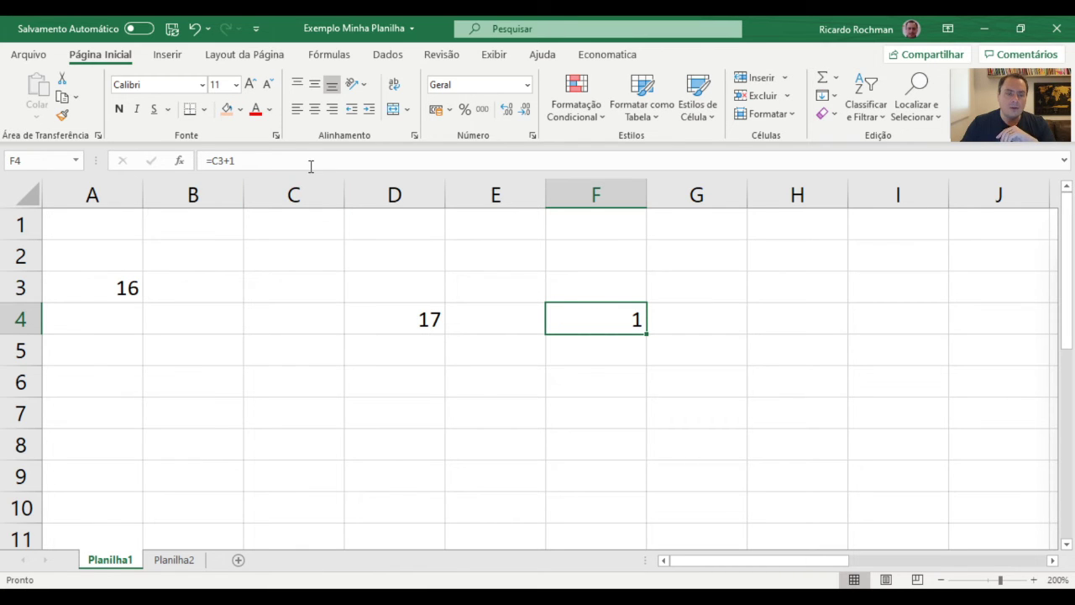
pyautogui.click(311, 166)
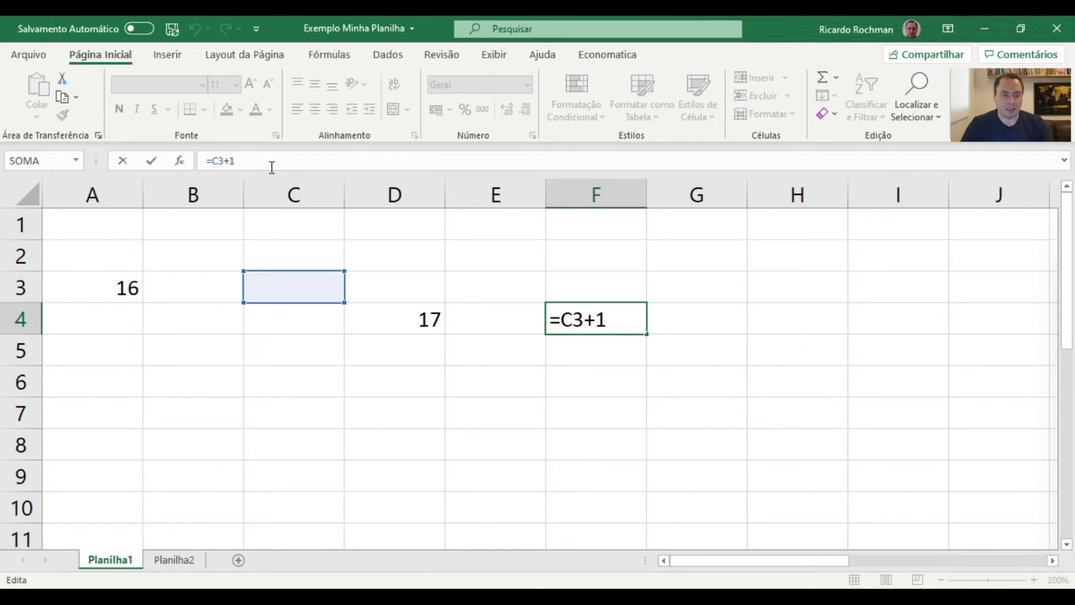
pyautogui.press('Escape')
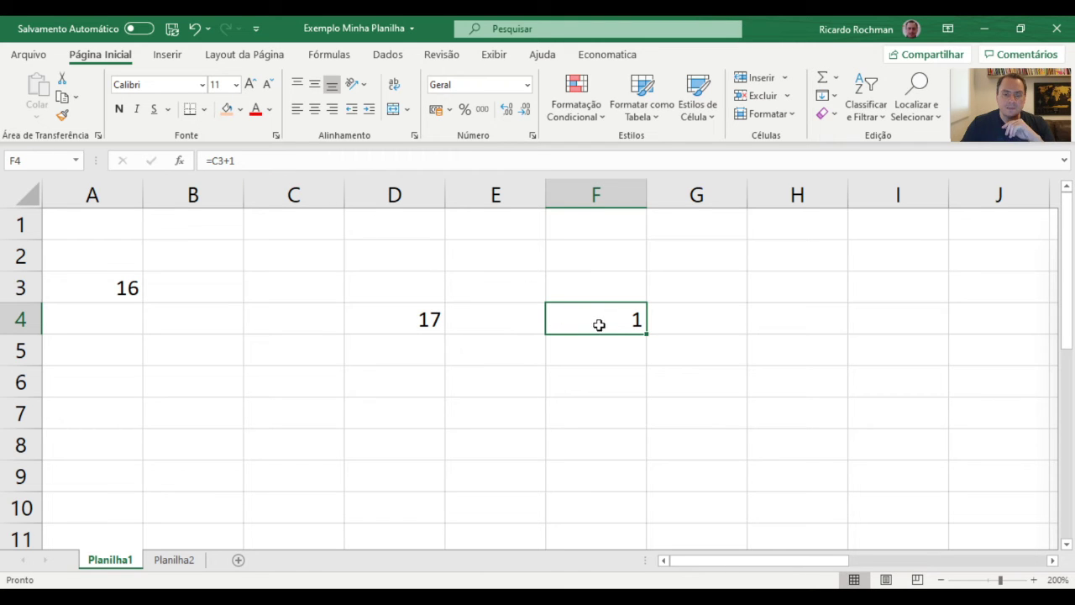
pyautogui.click(424, 324)
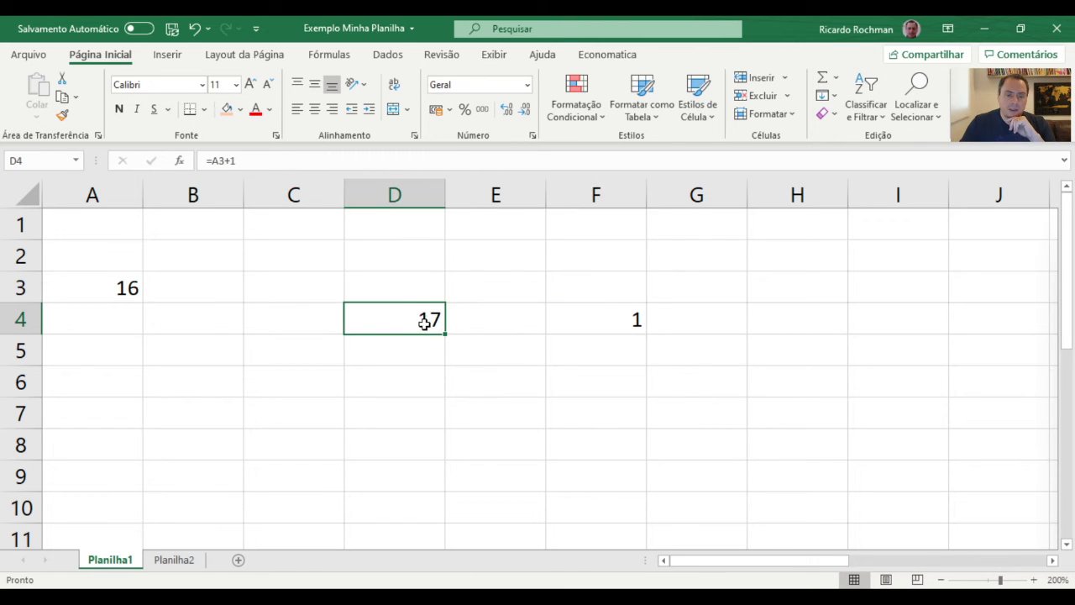
pyautogui.doubleClick(424, 320)
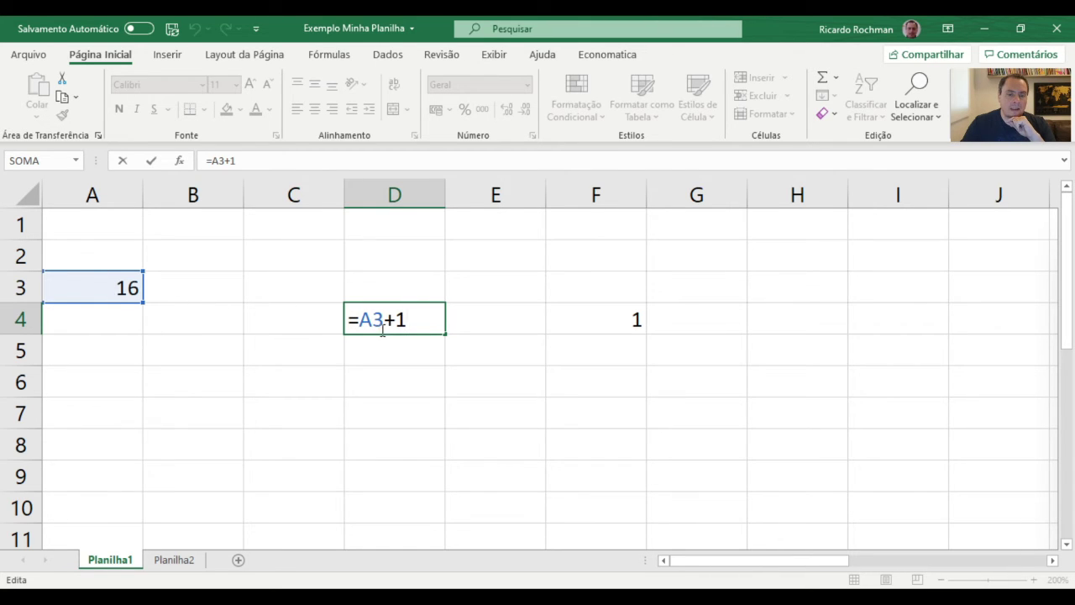
pyautogui.click(407, 324)
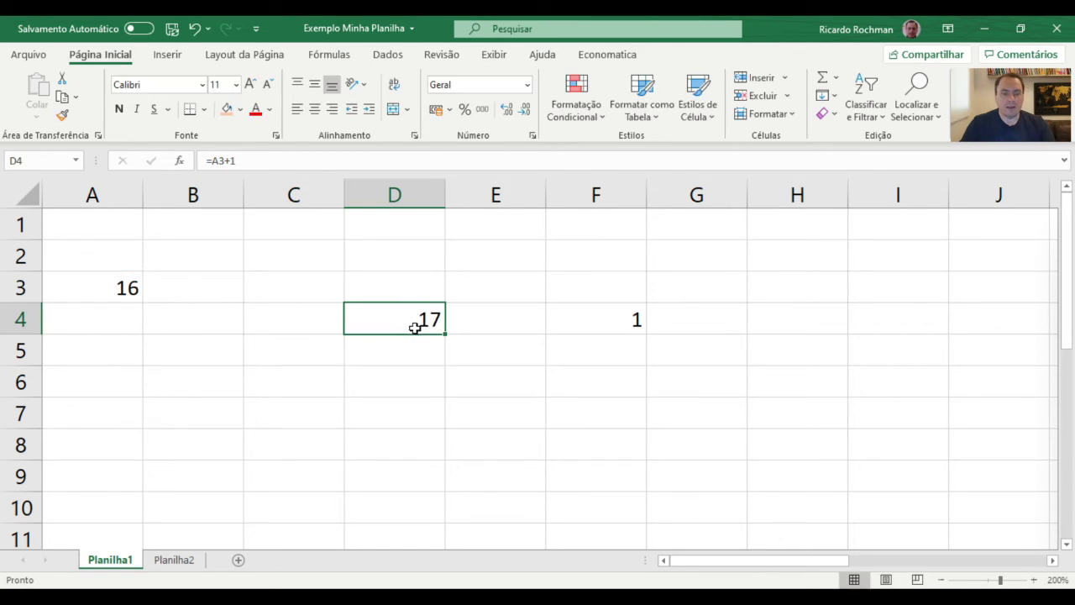
pyautogui.click(611, 327)
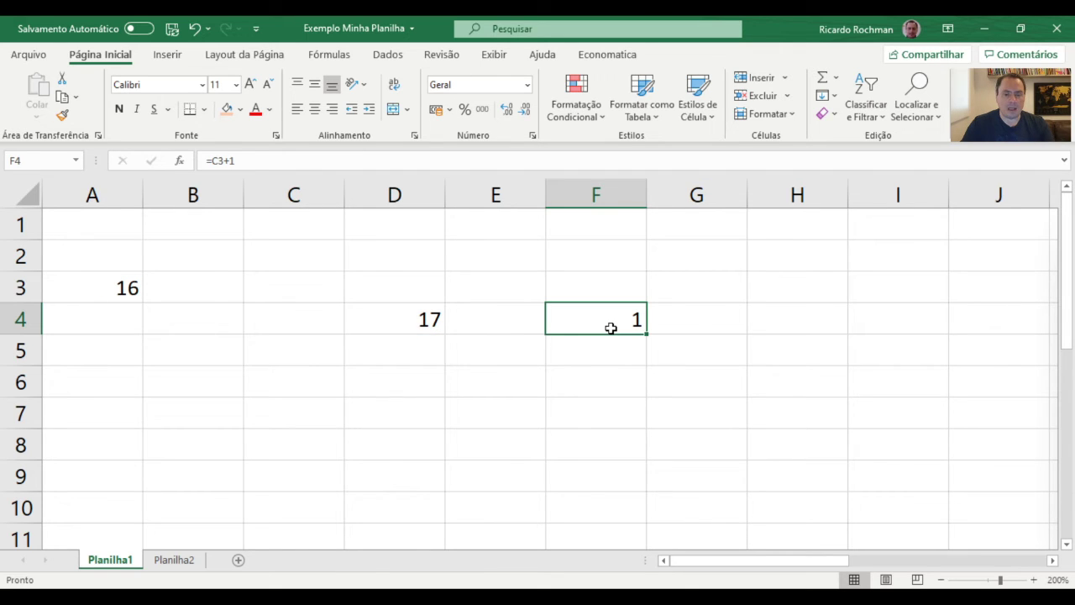
pyautogui.click(427, 324)
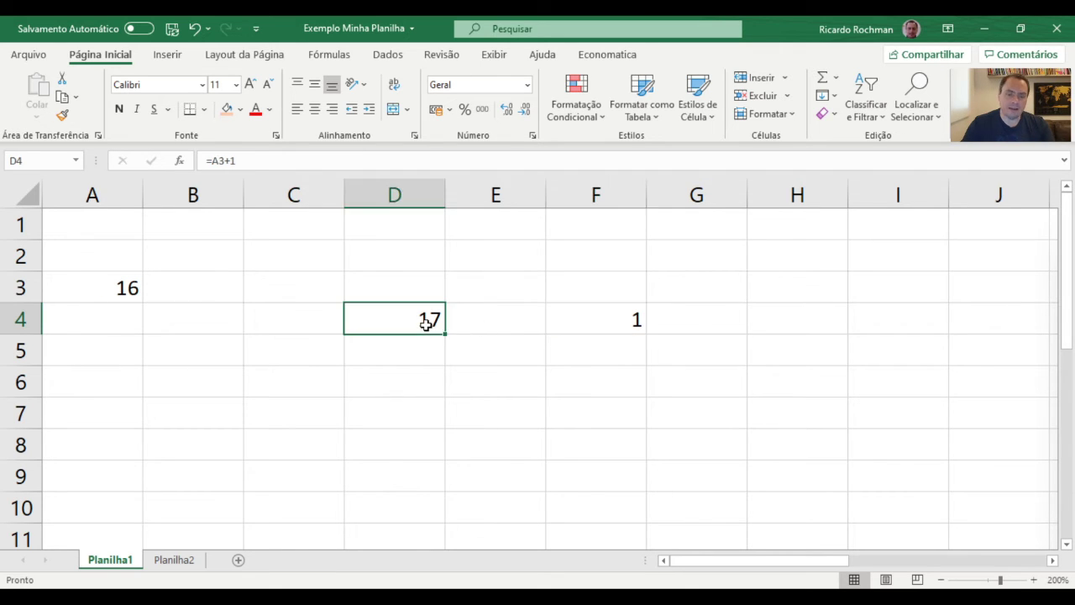
pyautogui.doubleClick(427, 324)
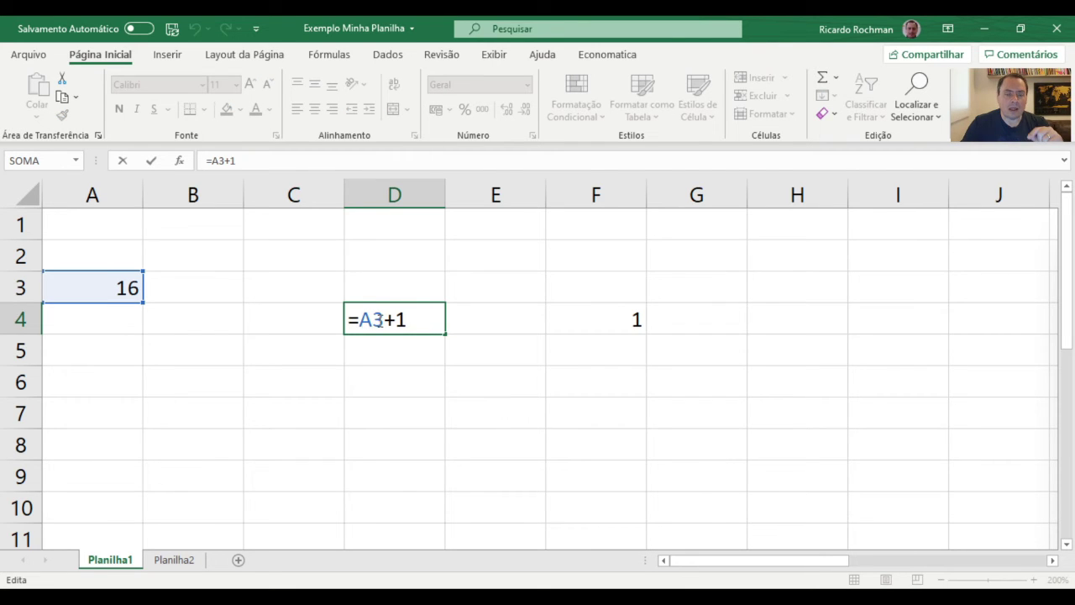
pyautogui.moveTo(388, 320); pyautogui.dragTo(360, 320)
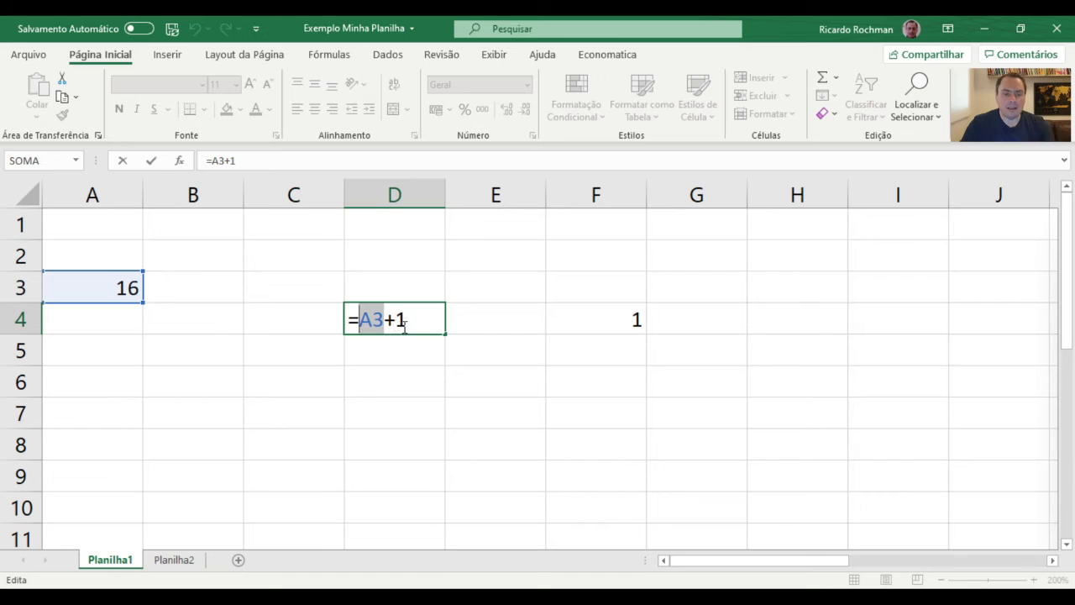
pyautogui.press('Escape')
pyautogui.click(571, 334)
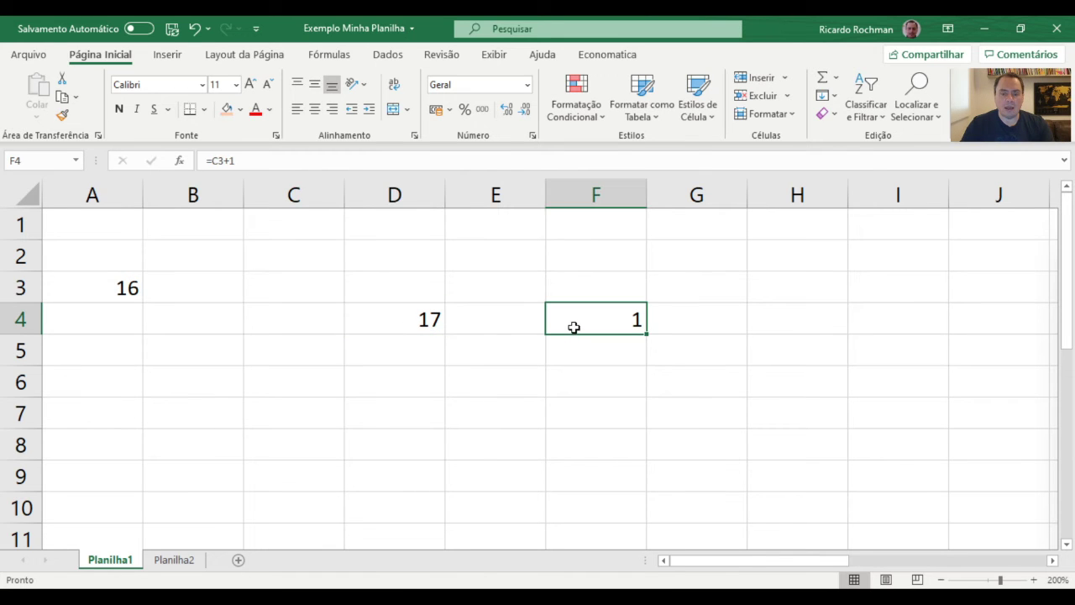
pyautogui.doubleClick(574, 327)
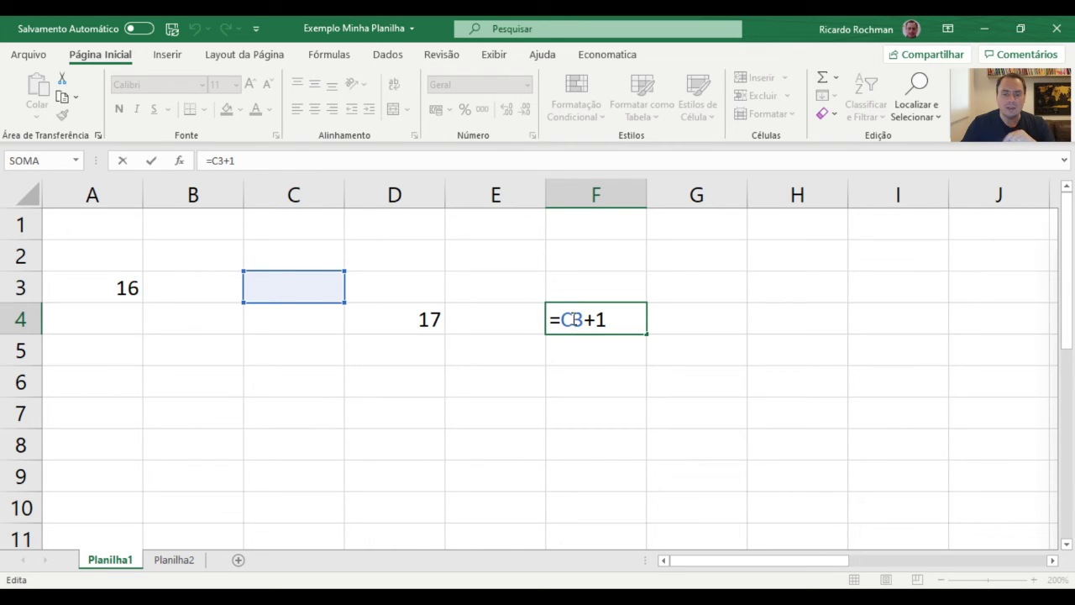
pyautogui.hotkey('ctrl', 'Return')
pyautogui.click(311, 296)
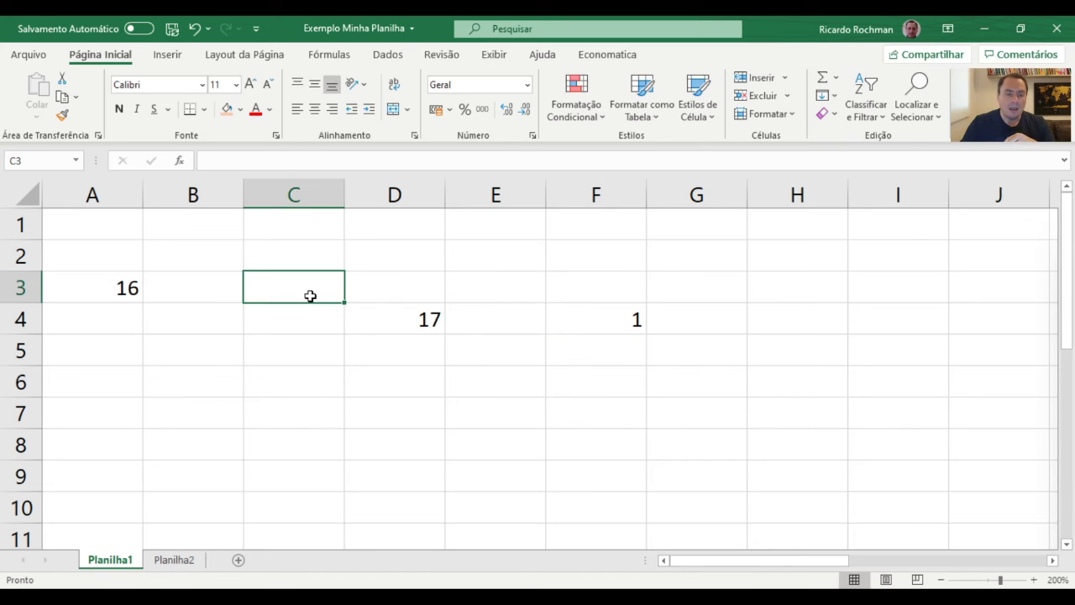
pyautogui.write('10')
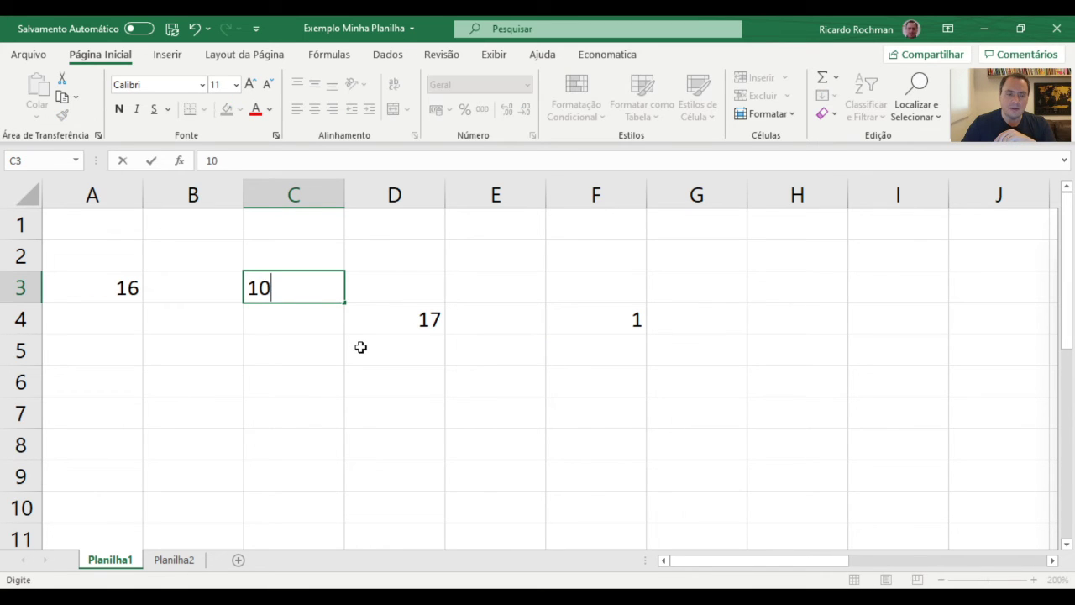
pyautogui.press('Return')
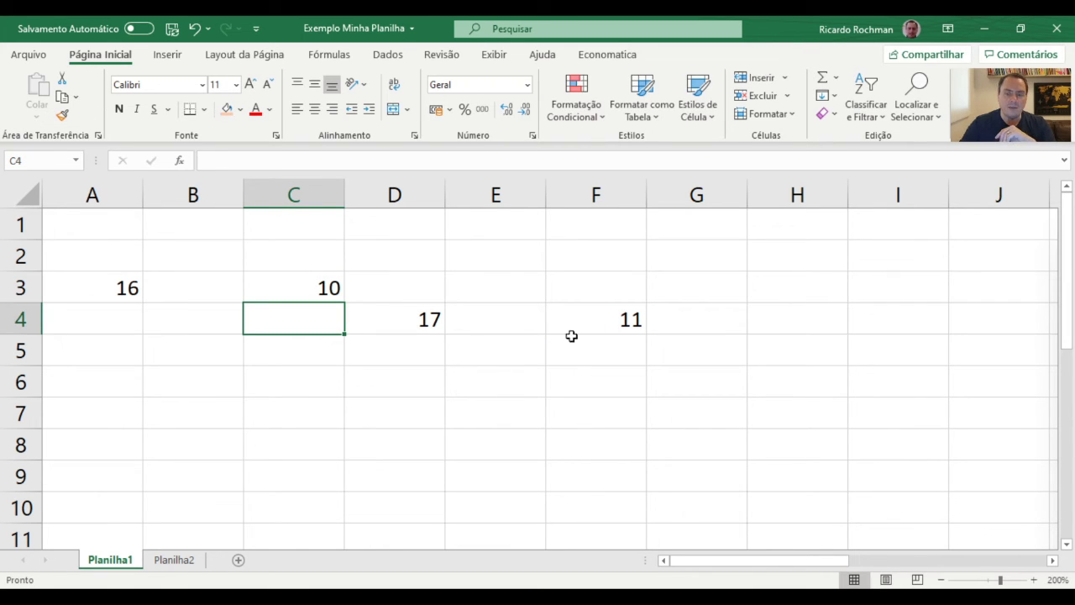
pyautogui.click(605, 319)
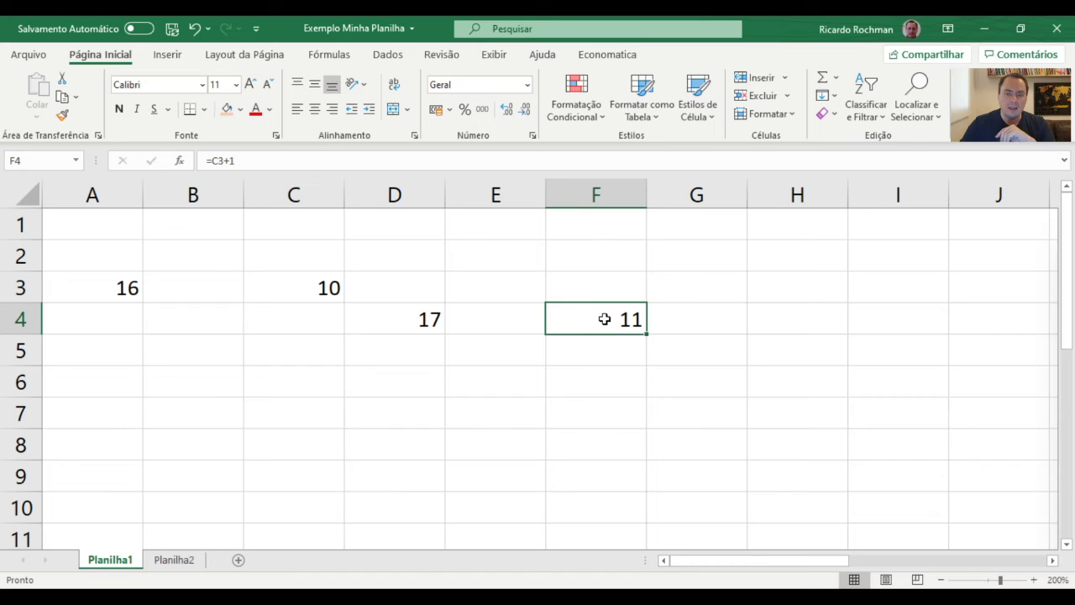
pyautogui.click(516, 348)
pyautogui.click(415, 319)
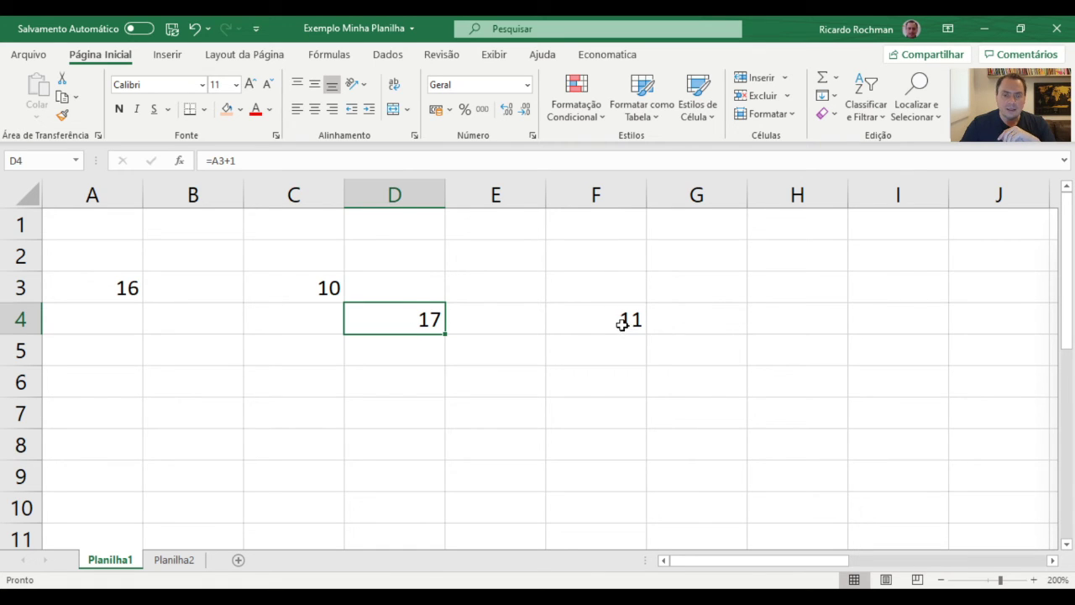
pyautogui.click(622, 324)
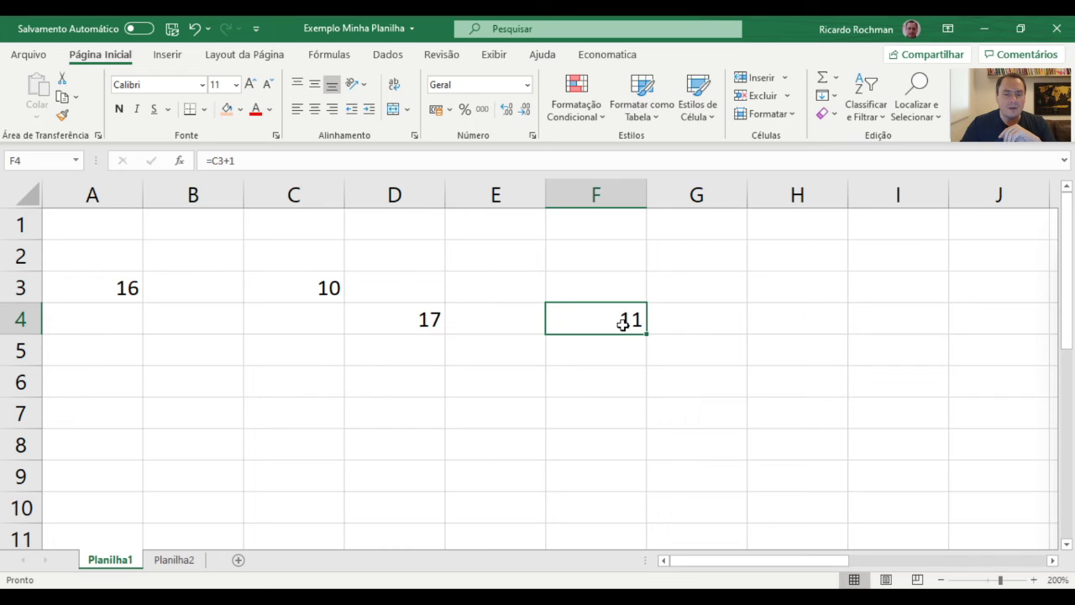
pyautogui.click(104, 287)
pyautogui.click(619, 308)
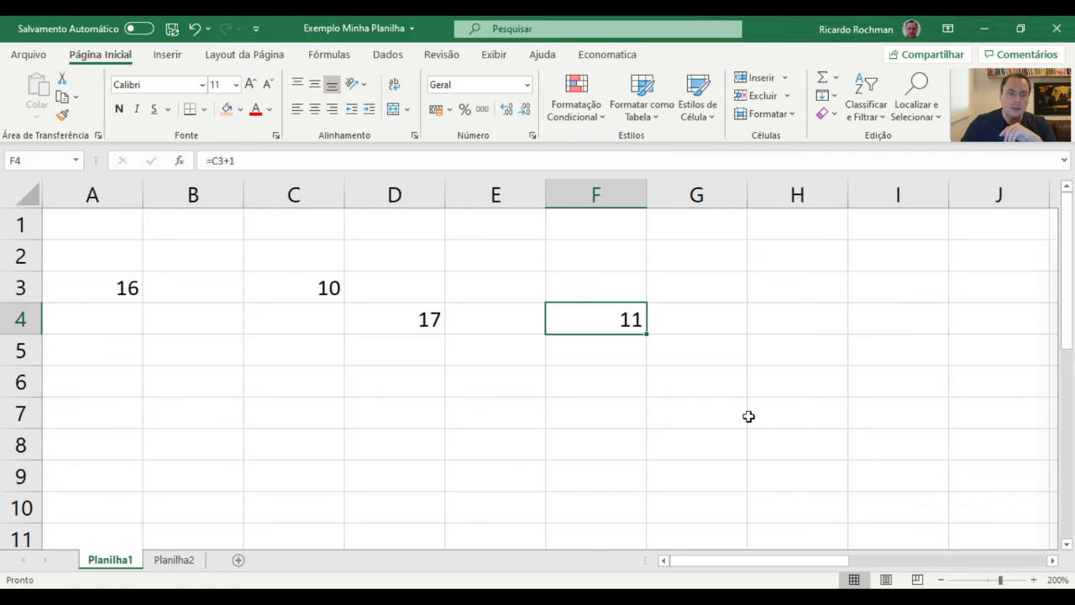
# Step: Edit F4's formula to =$C$3+1 by adding dollar signs before C and 3
pyautogui.doubleClick(590, 318)
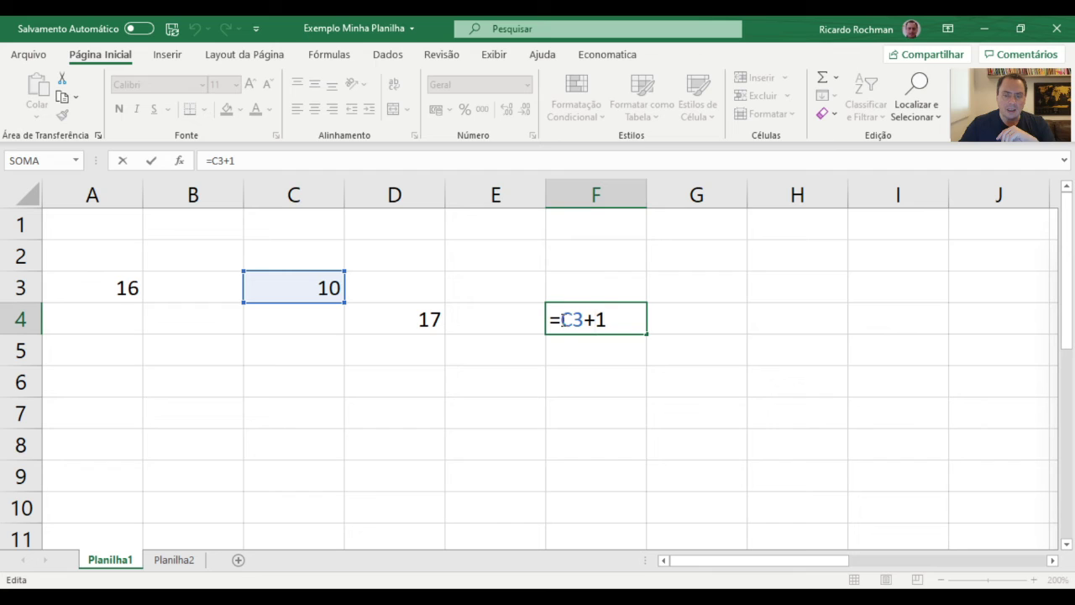
pyautogui.click(562, 319)
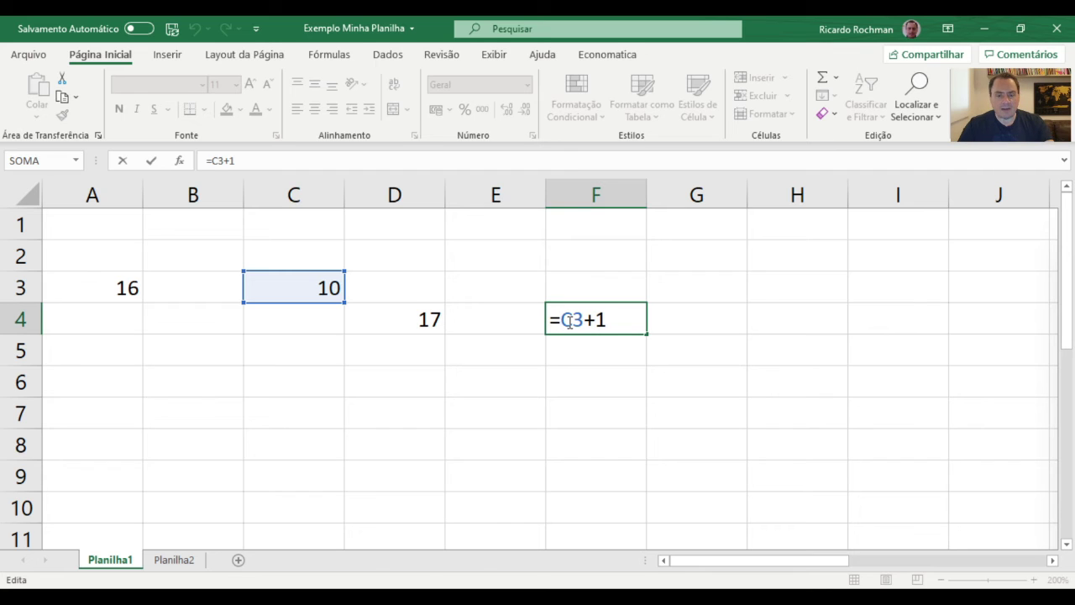
pyautogui.write('$C')
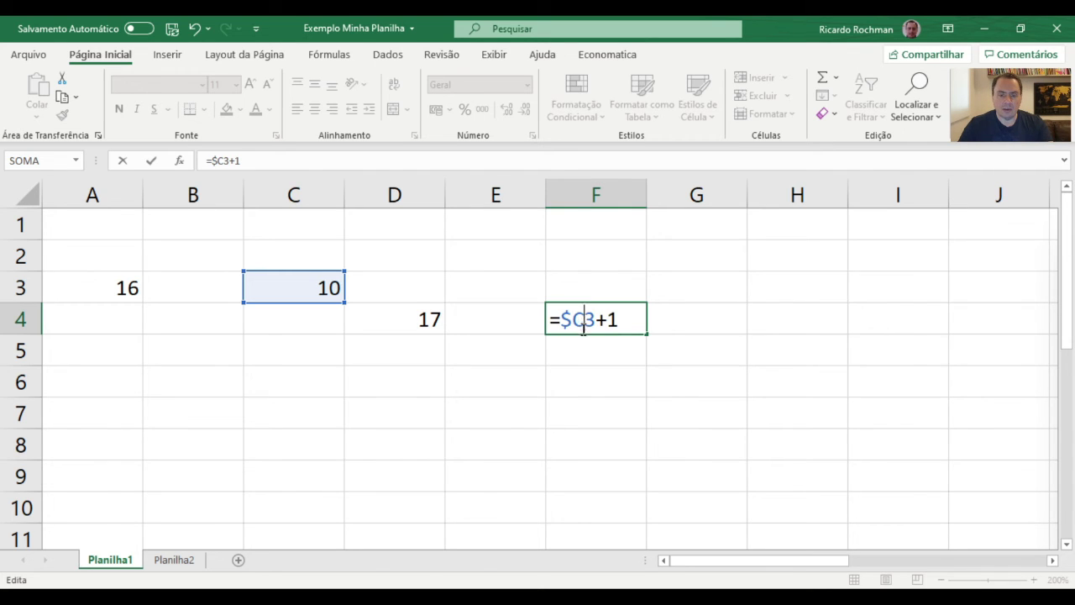
pyautogui.write('$')
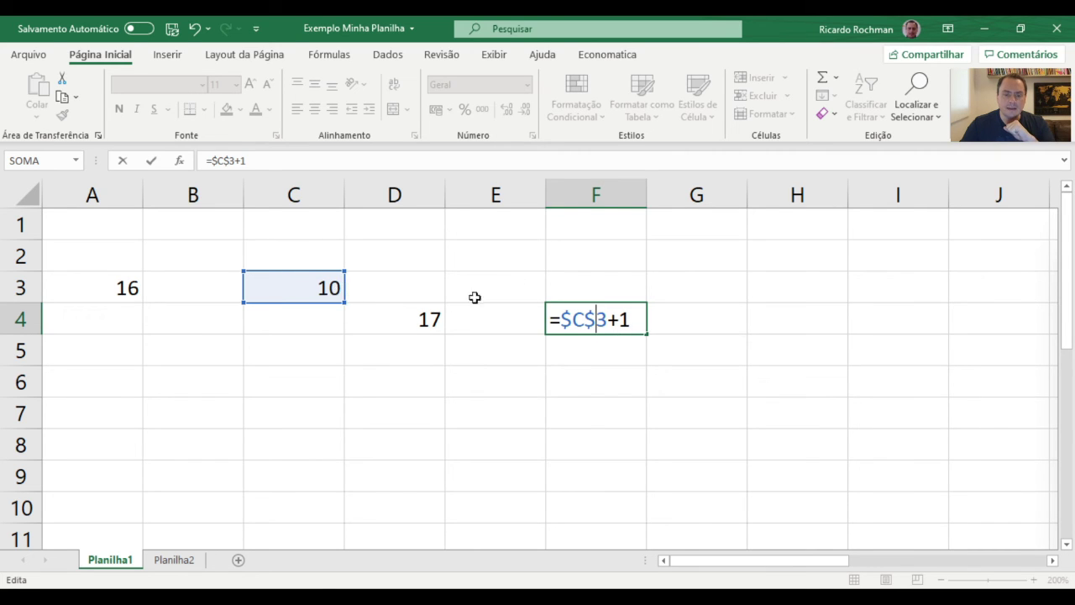
pyautogui.press('Return')
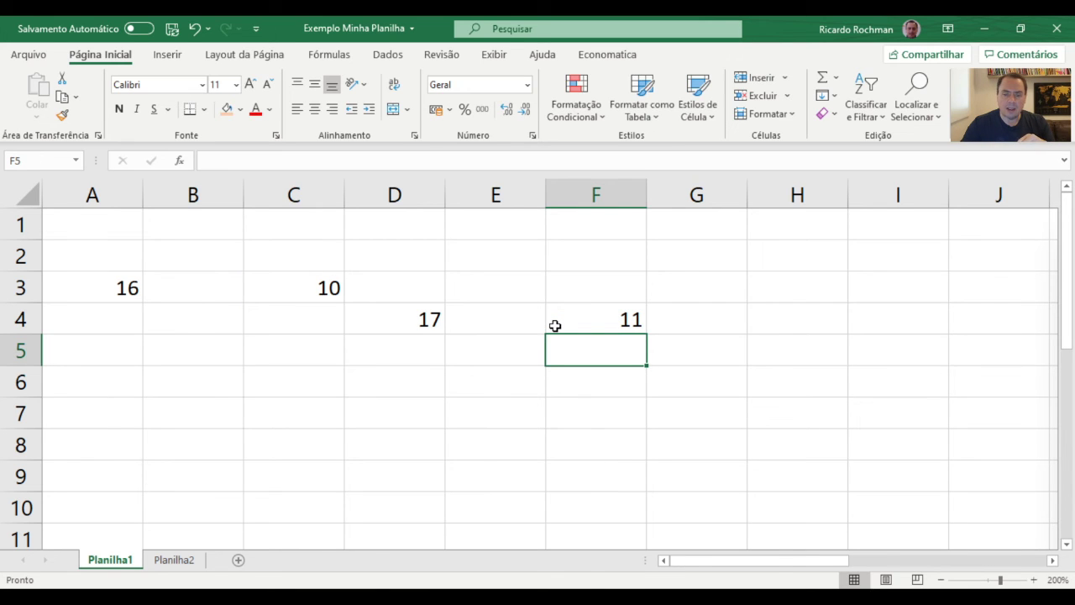
pyautogui.click(555, 326)
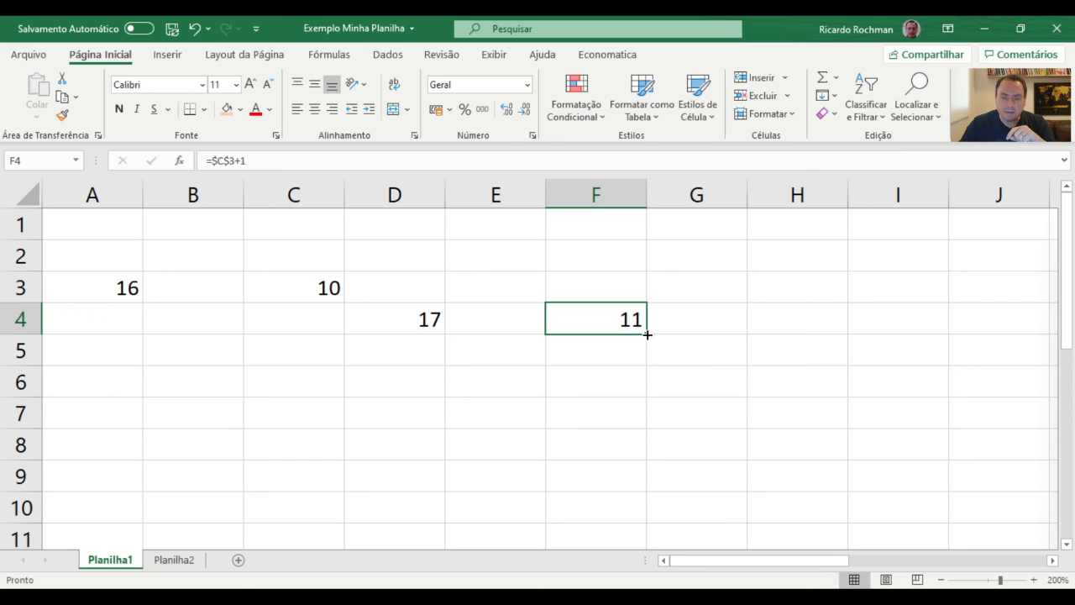
# Step: Fill F4's =$C$3+1 right into G4 and verify it still references $C$3, showing 11
pyautogui.moveTo(647, 334); pyautogui.dragTo(731, 335)
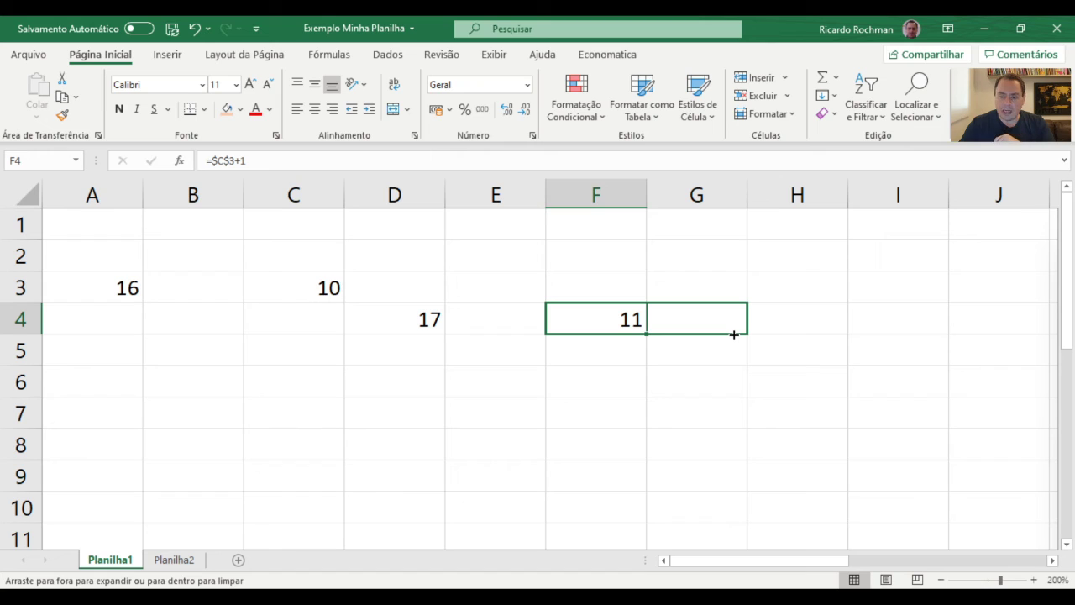
pyautogui.moveTo(733, 334); pyautogui.dragTo(734, 337)
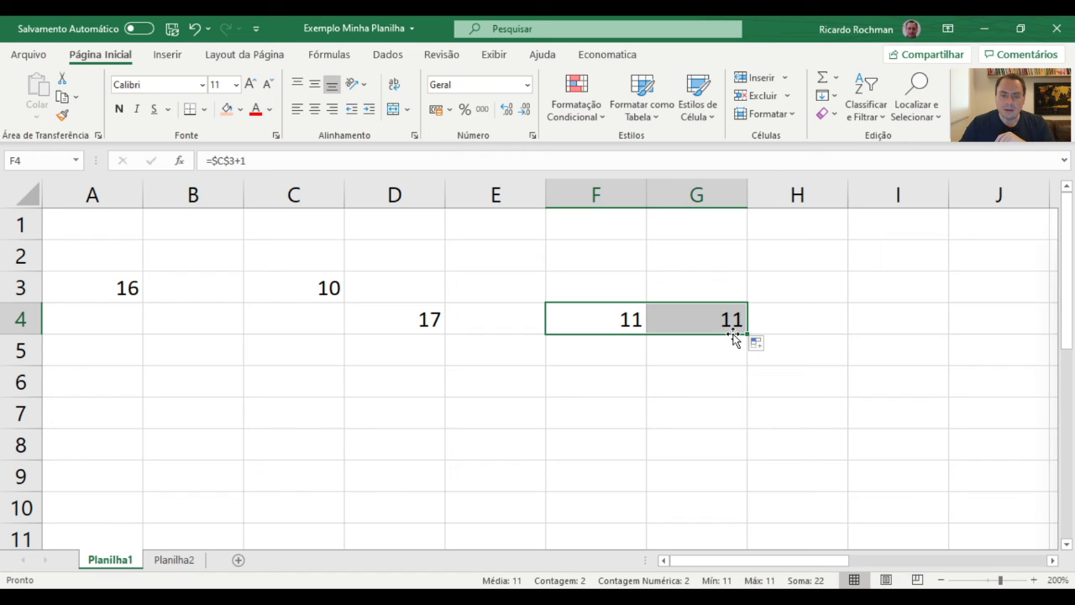
pyautogui.click(743, 321)
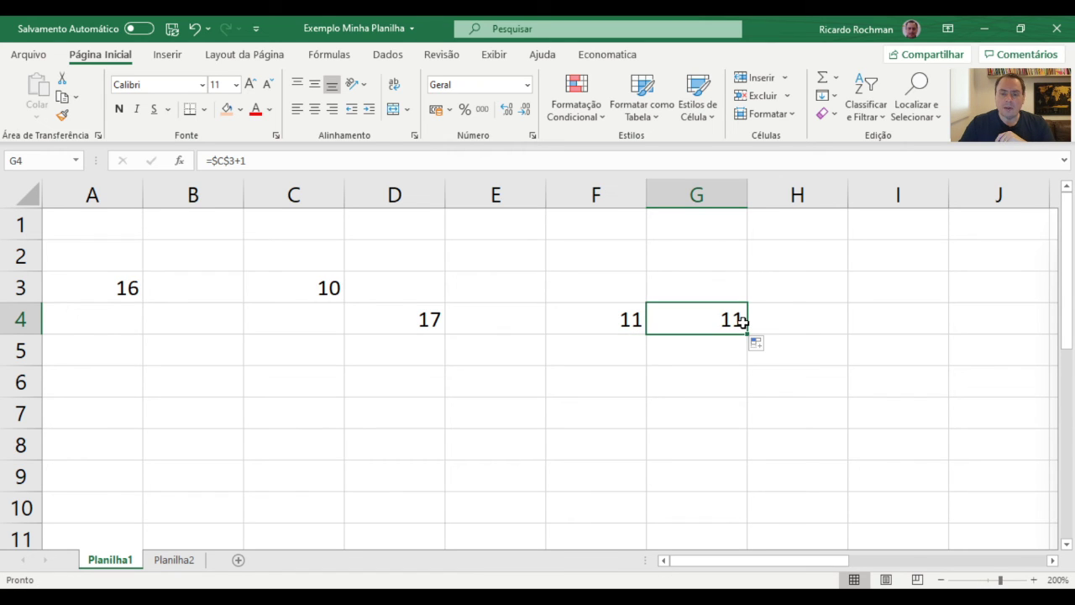
pyautogui.doubleClick(720, 321)
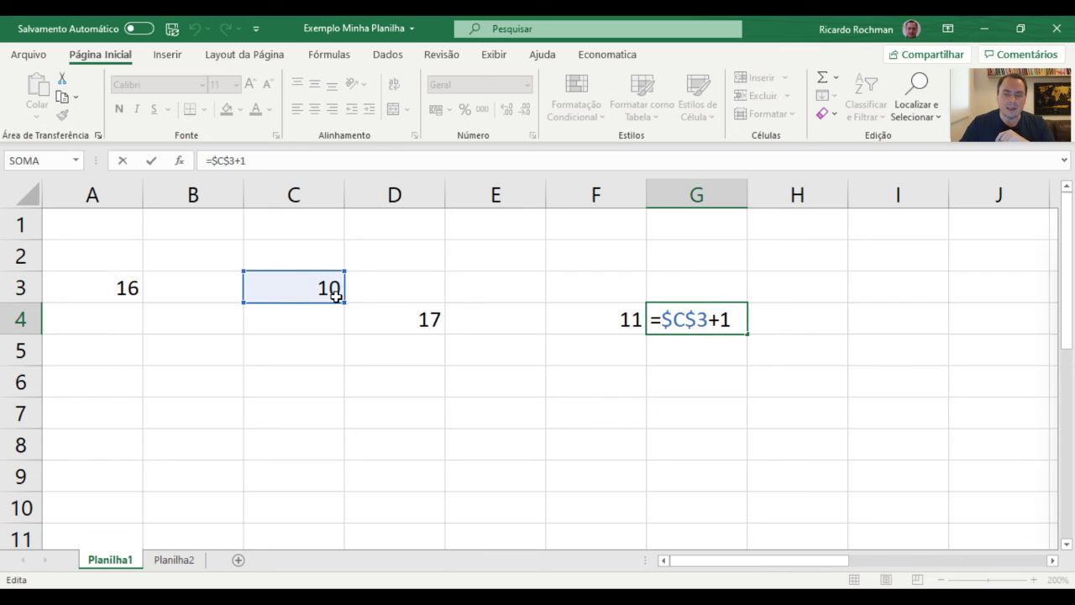
pyautogui.press('Left')
pyautogui.click(707, 348)
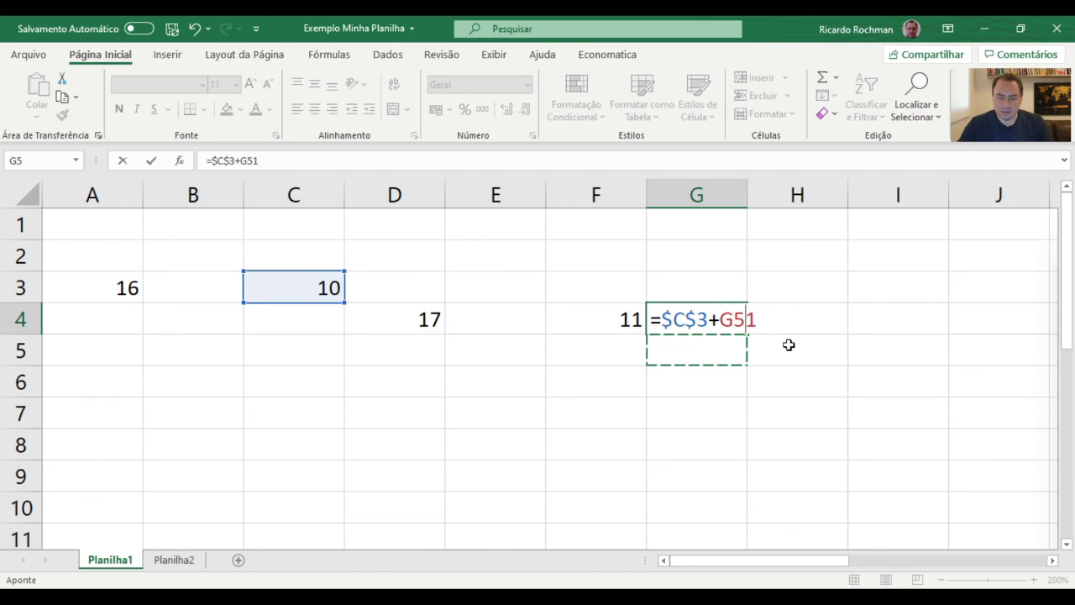
pyautogui.press('BackSpace')
pyautogui.press('BackSpace')
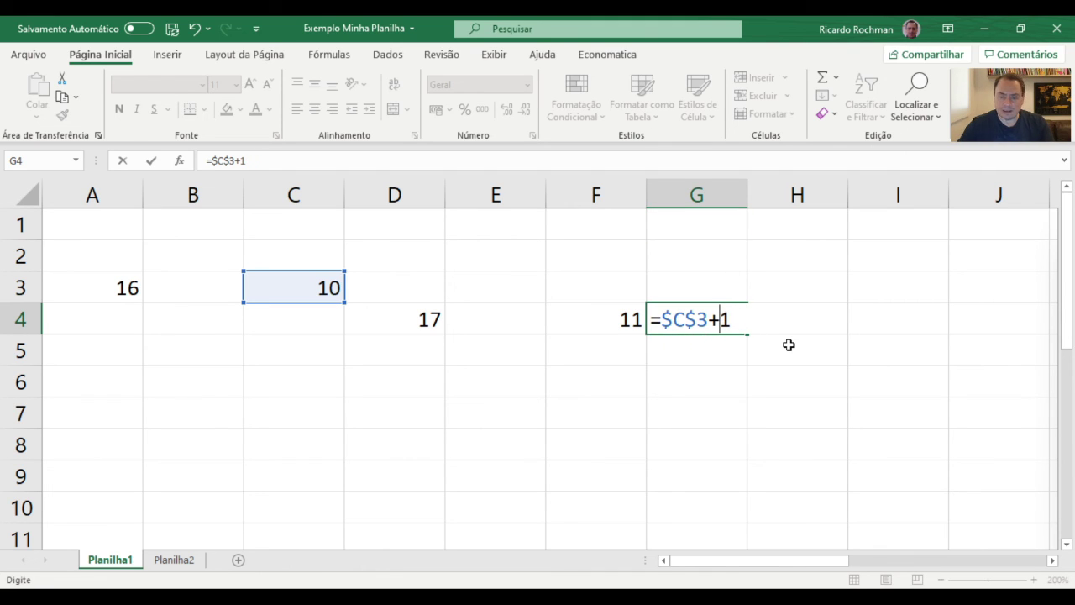
pyautogui.press('Return')
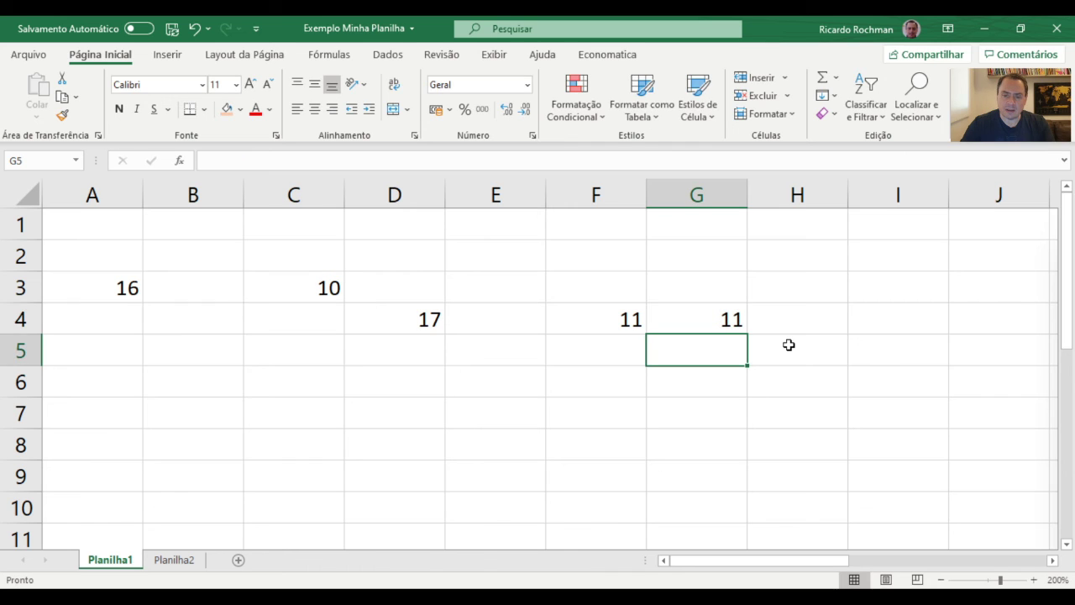
pyautogui.click(709, 317)
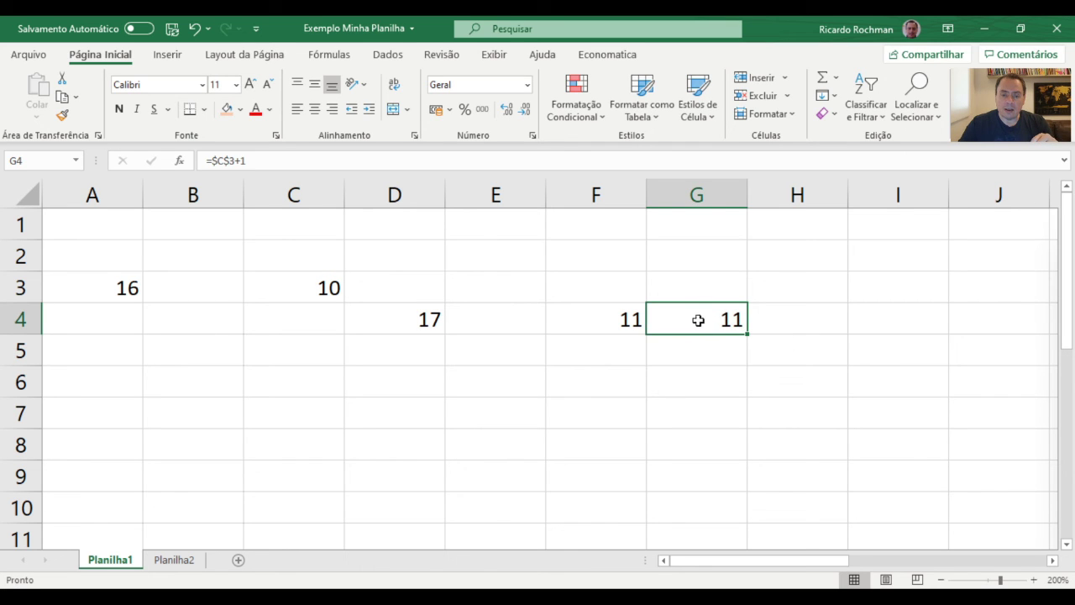
# Step: Cycle D4's A3 reference with F4 until the formula reads =$A$3+1, still showing 17
pyautogui.click(412, 329)
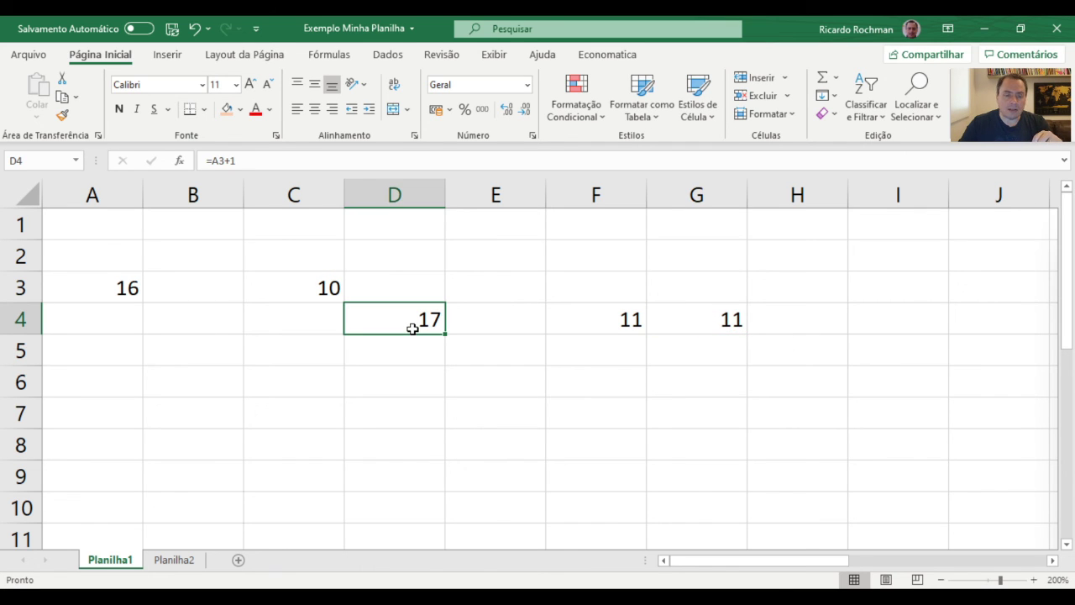
pyautogui.doubleClick(413, 329)
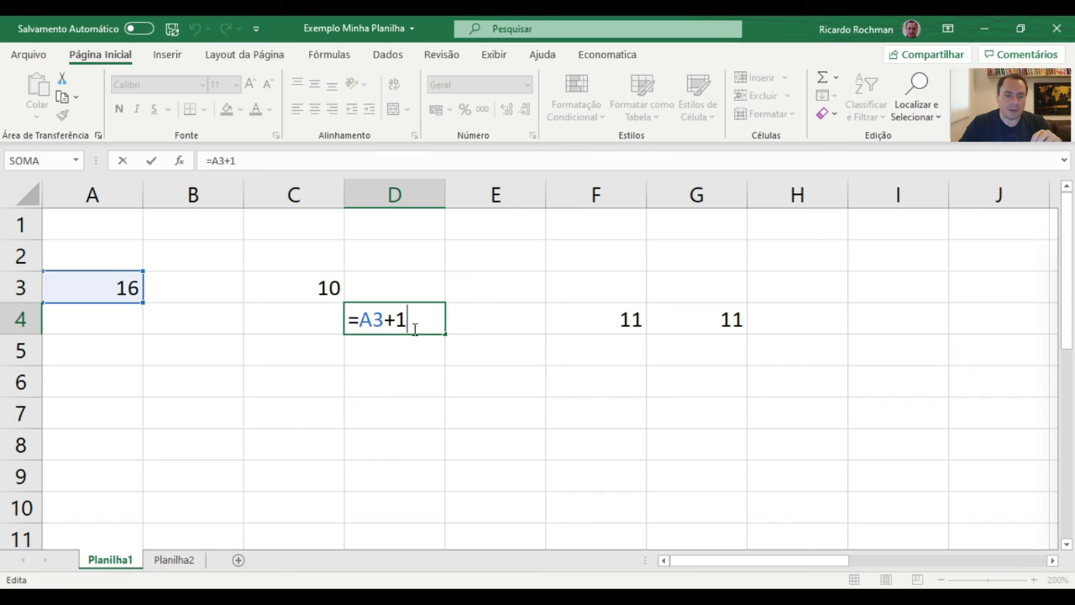
pyautogui.click(366, 322)
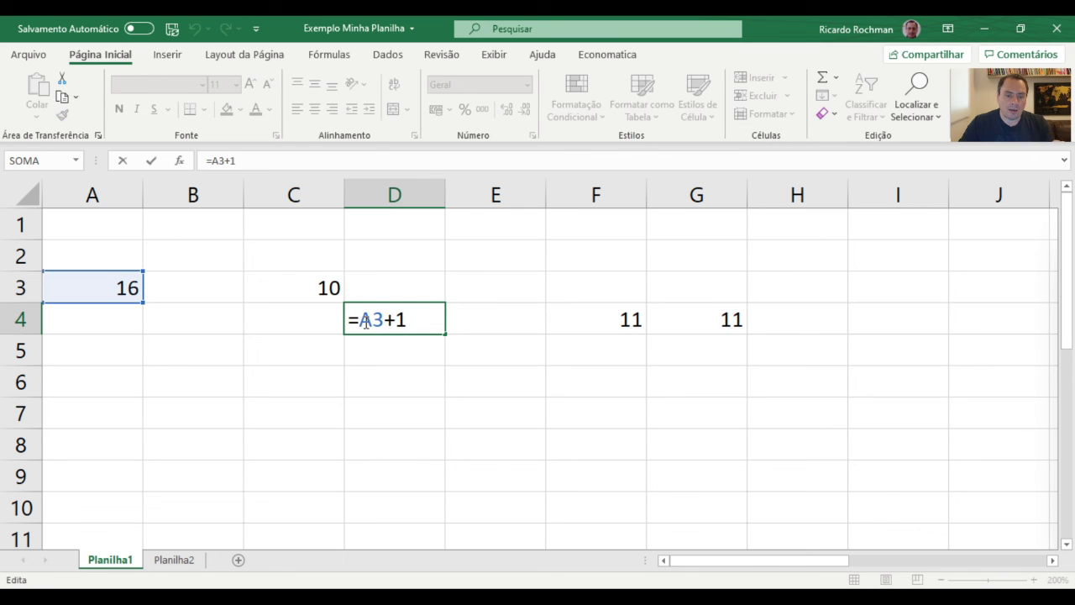
pyautogui.moveTo(366, 322); pyautogui.dragTo(387, 322)
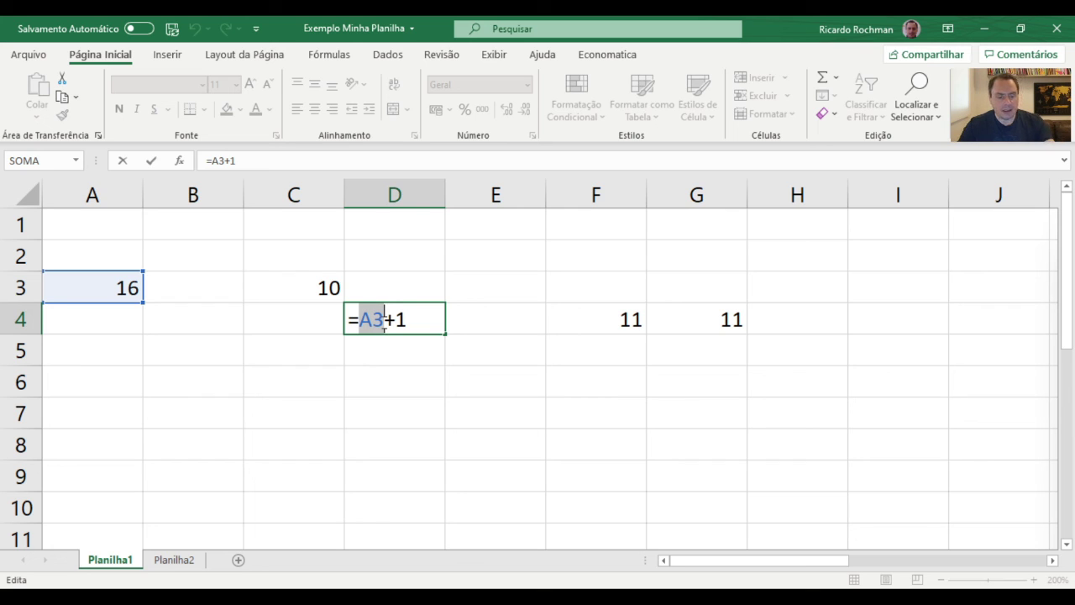
pyautogui.press('F4')
pyautogui.press('F4')
pyautogui.press('F4')
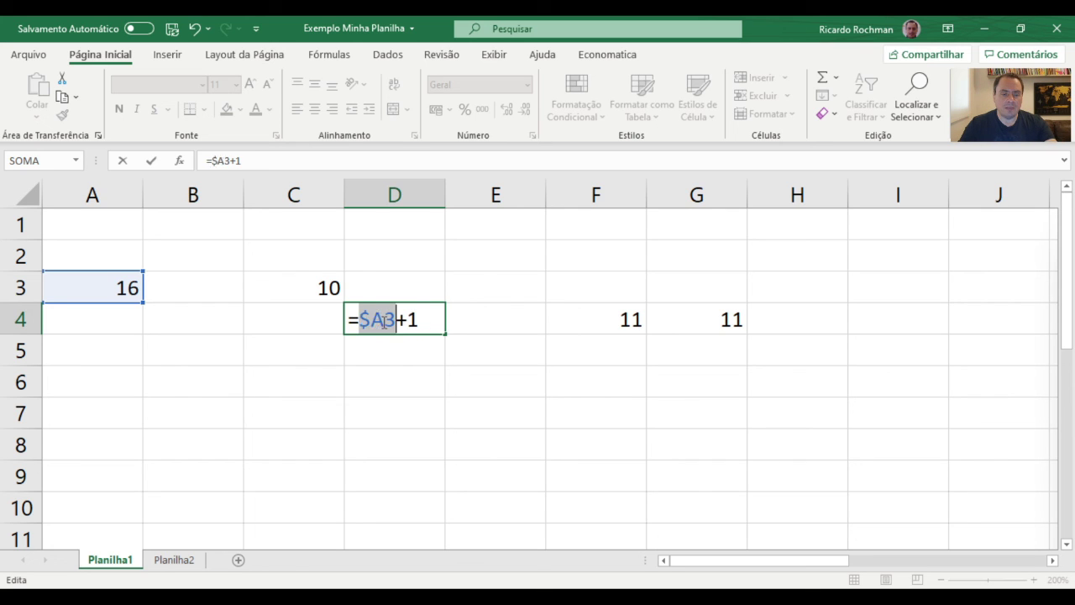
pyautogui.press('F4')
pyautogui.press('F4')
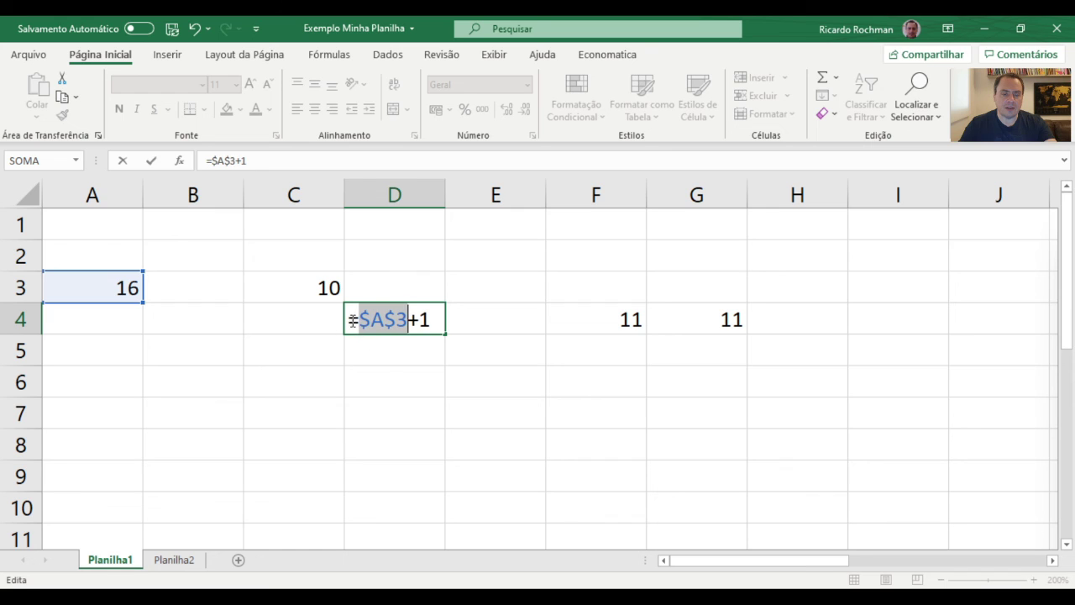
pyautogui.press('F4')
pyautogui.press('F4')
pyautogui.press('F4')
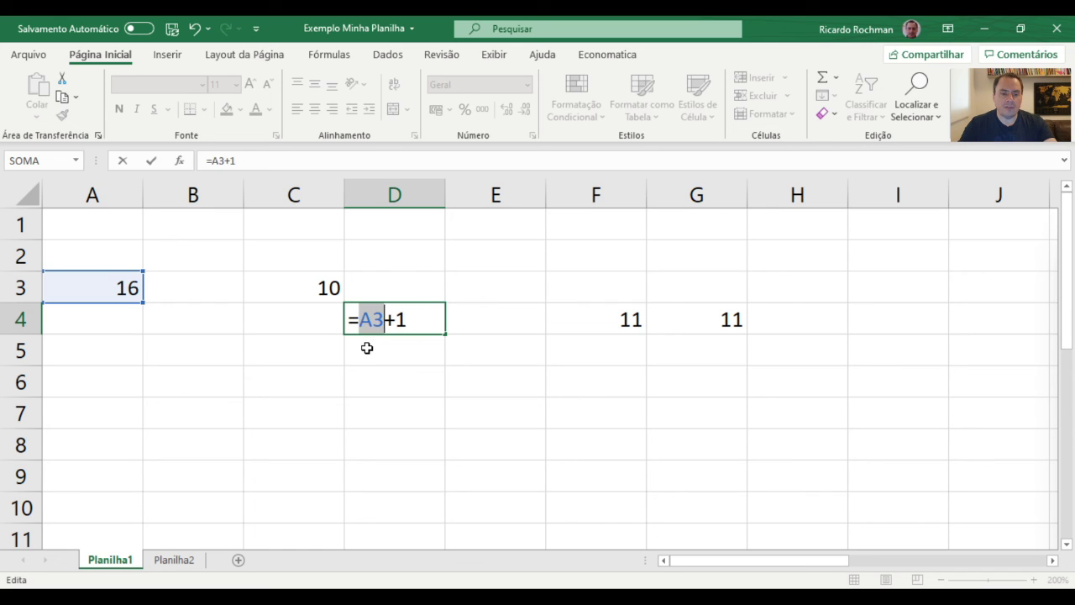
pyautogui.press('F4')
pyautogui.press('F4')
pyautogui.press('F4')
pyautogui.press('F4')
pyautogui.press('F4')
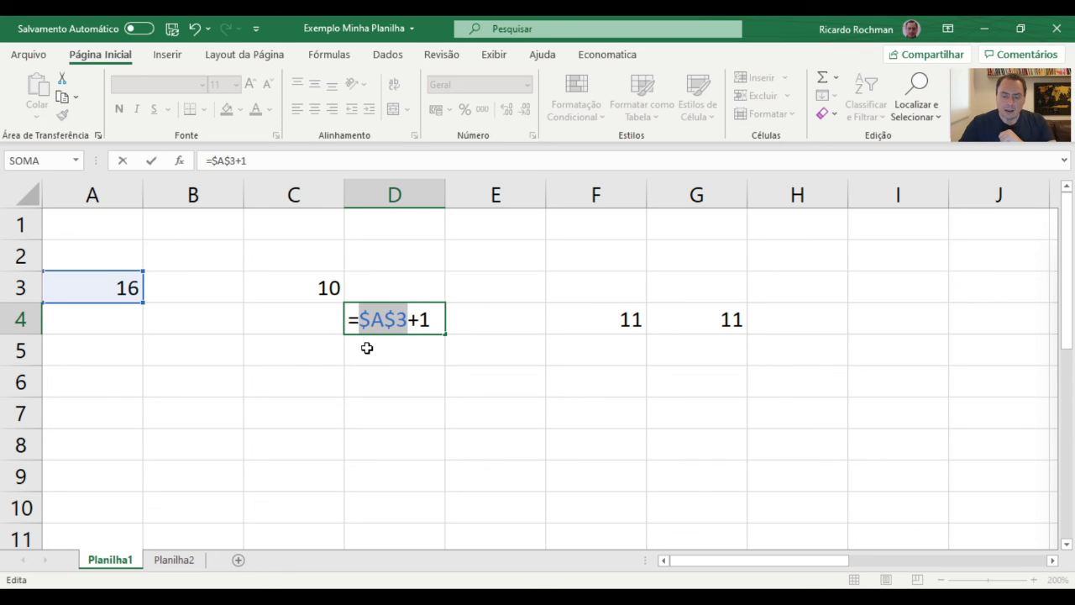
pyautogui.press('Return')
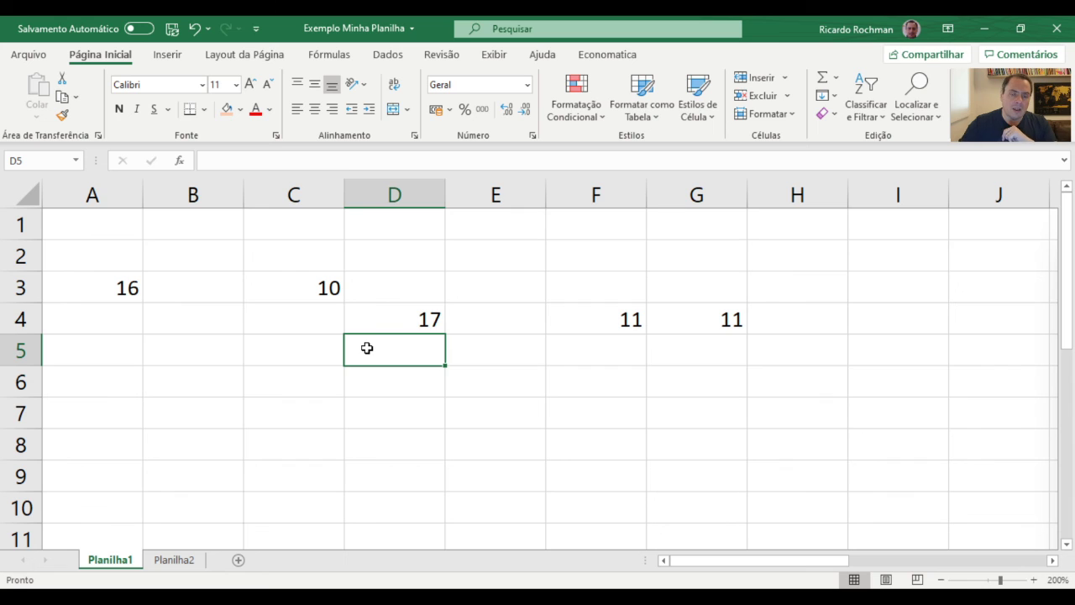
pyautogui.click(399, 322)
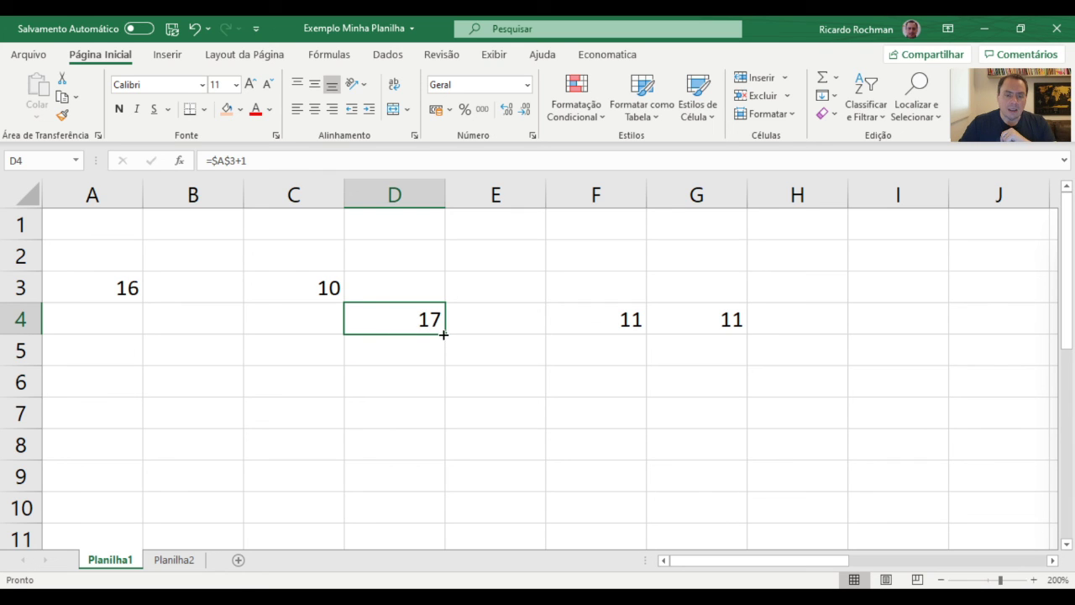
# Step: Fill D4's =$A$3+1 down to D5 and paste it into B9, both showing 17
pyautogui.moveTo(444, 335); pyautogui.dragTo(444, 370)
pyautogui.click(430, 351)
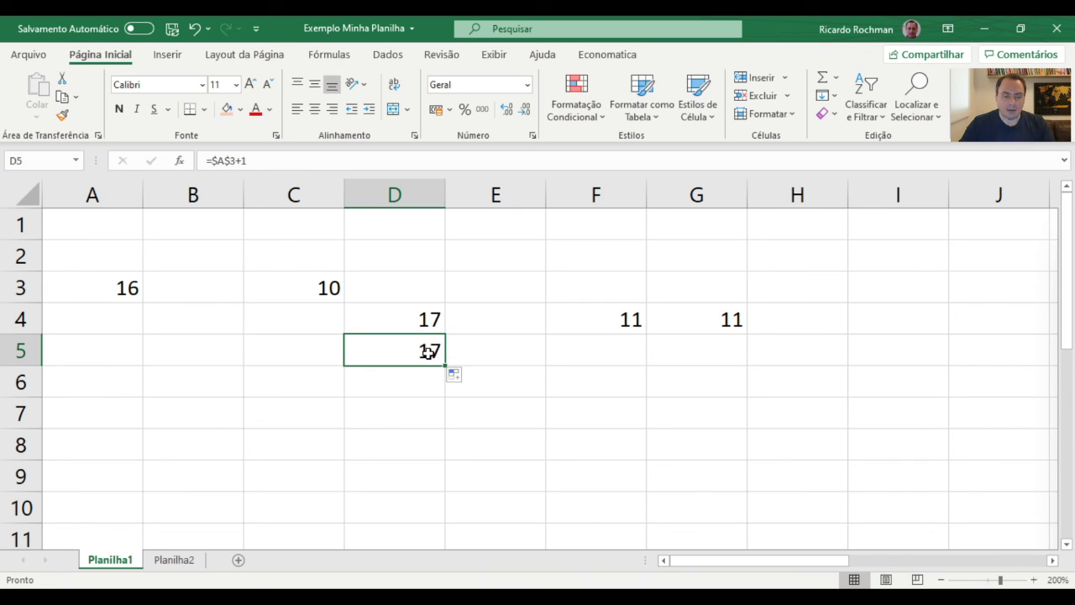
pyautogui.click(63, 100)
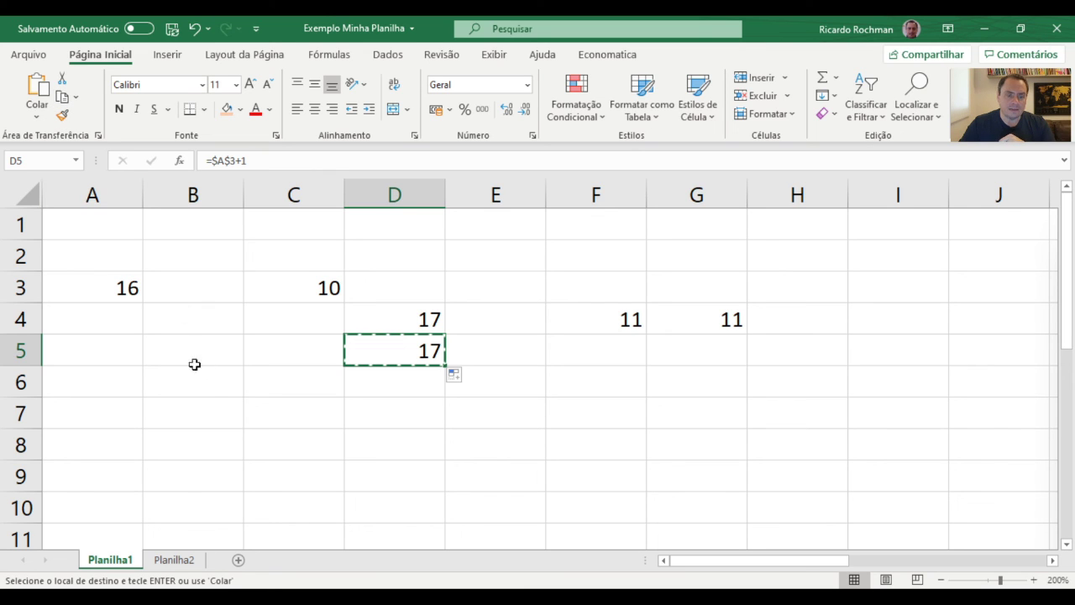
pyautogui.click(200, 466)
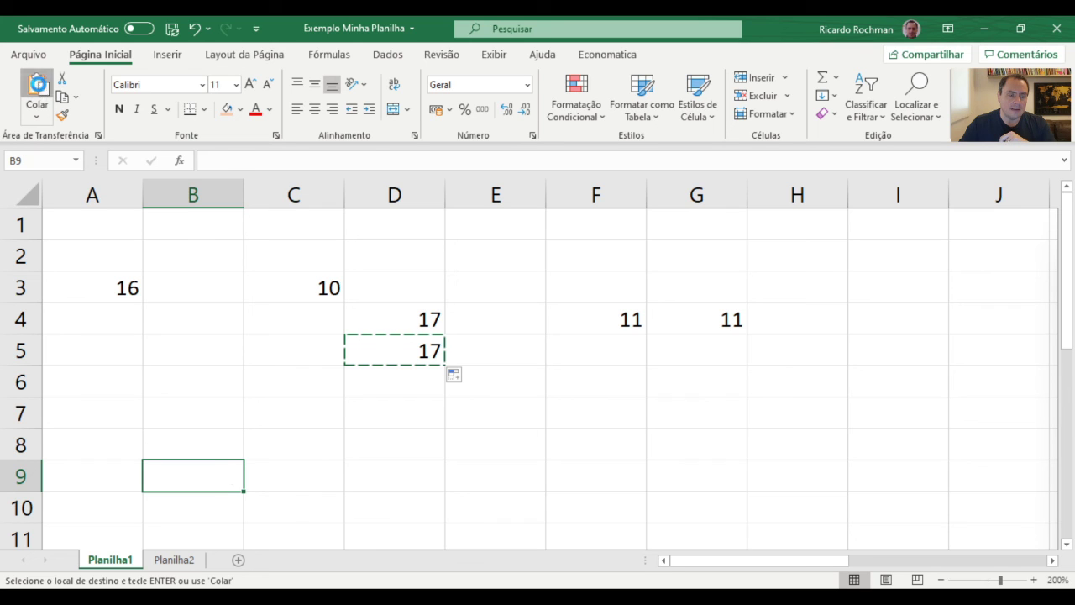
pyautogui.click(39, 87)
pyautogui.click(256, 469)
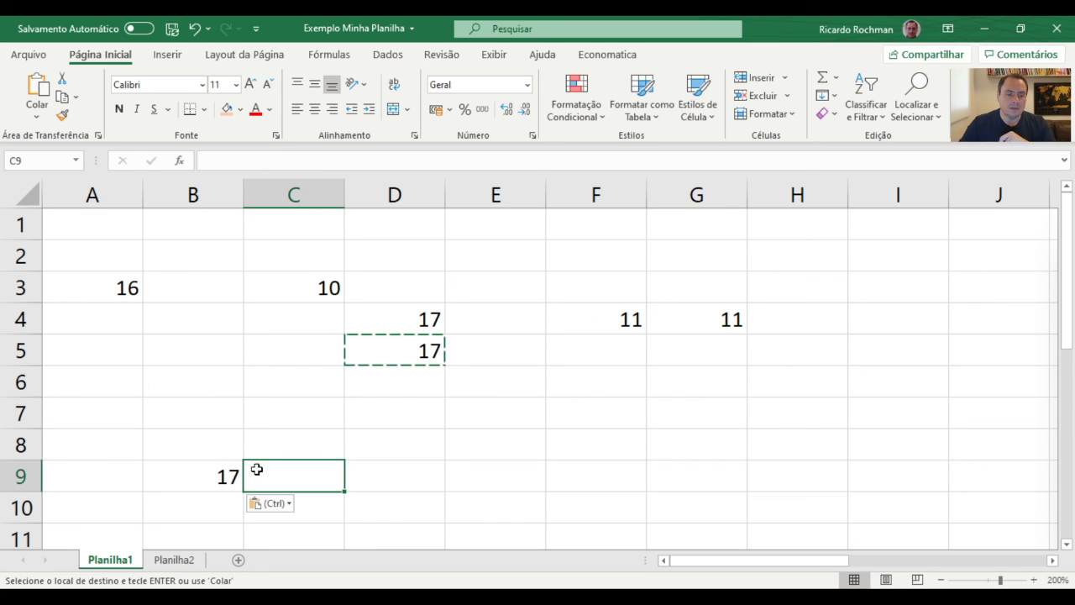
pyautogui.doubleClick(196, 476)
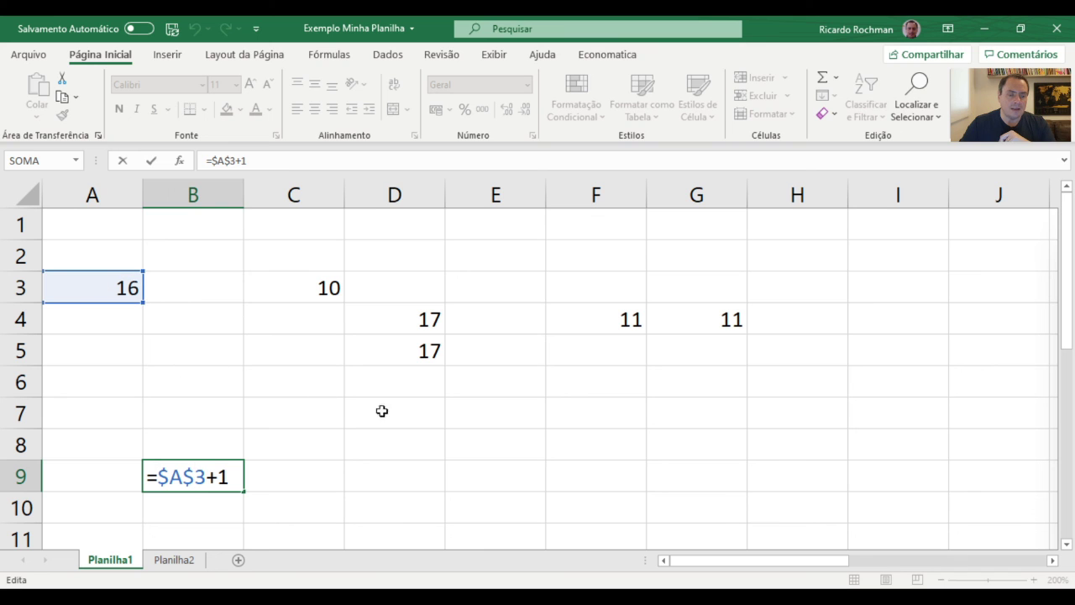